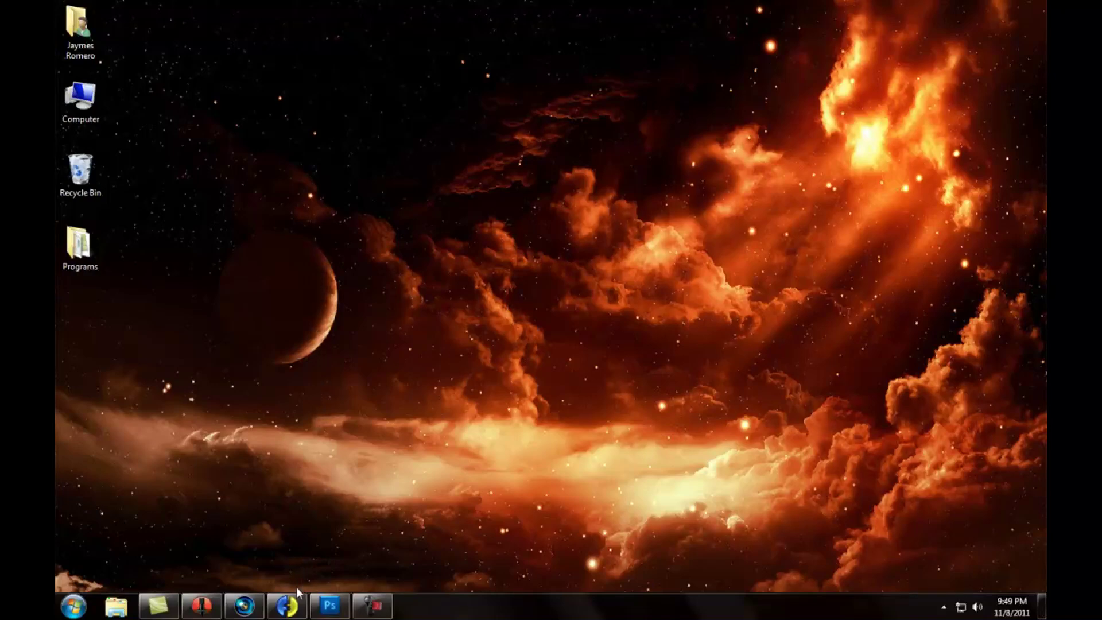
# Restore the Fighter Factory window showing the evilken (AIR) project's animations.
pyautogui.click(291, 604)
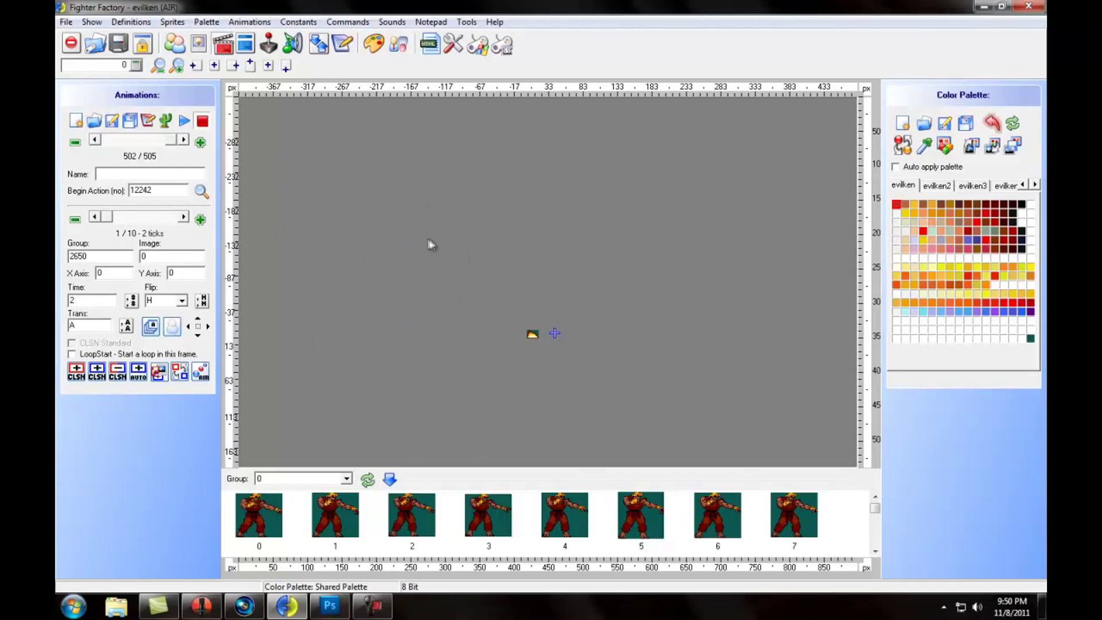
# Step back from animation 502 to animation 501, the floor-fire sprite.
pyautogui.click(95, 140)
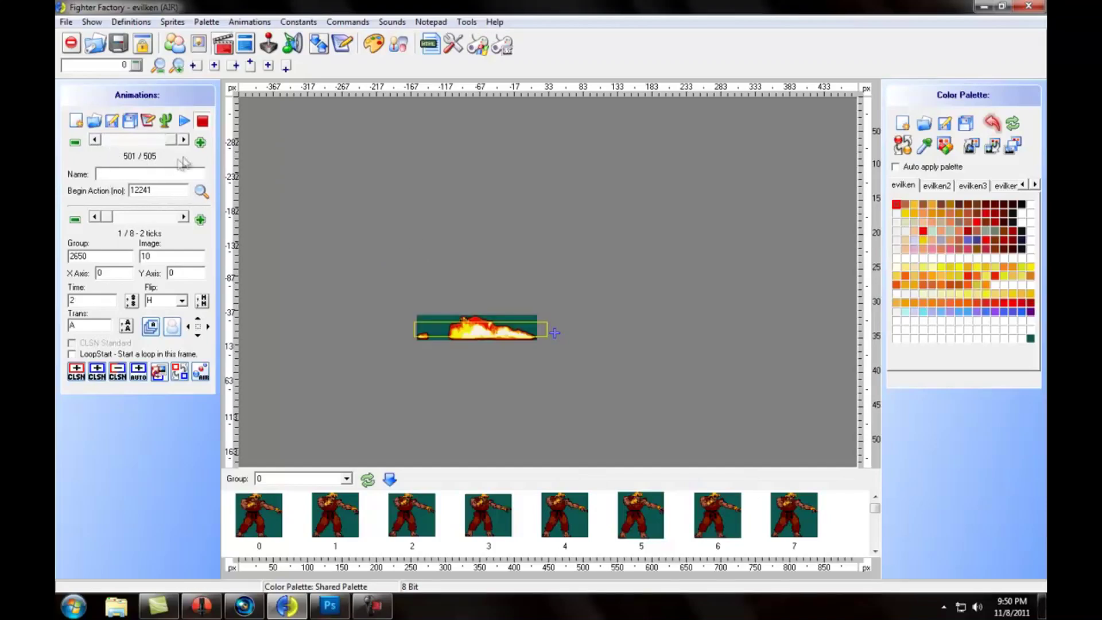
# Open the animated GIF export and adjust its Velocidade playback speed slider.
pyautogui.click(183, 140)
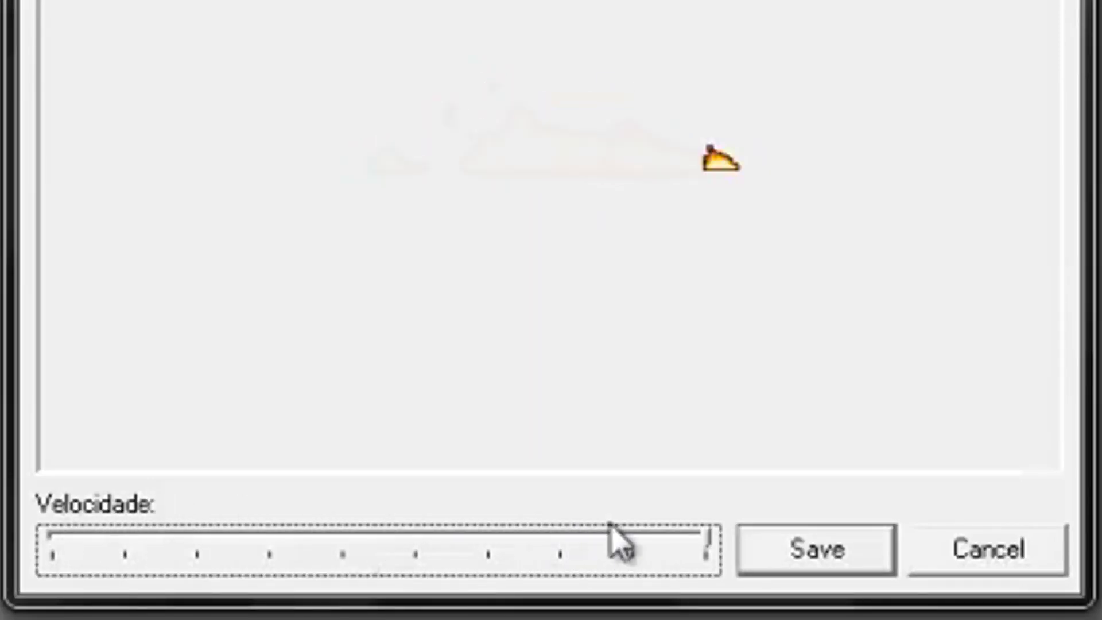
pyautogui.moveTo(707, 536); pyautogui.dragTo(396, 543)
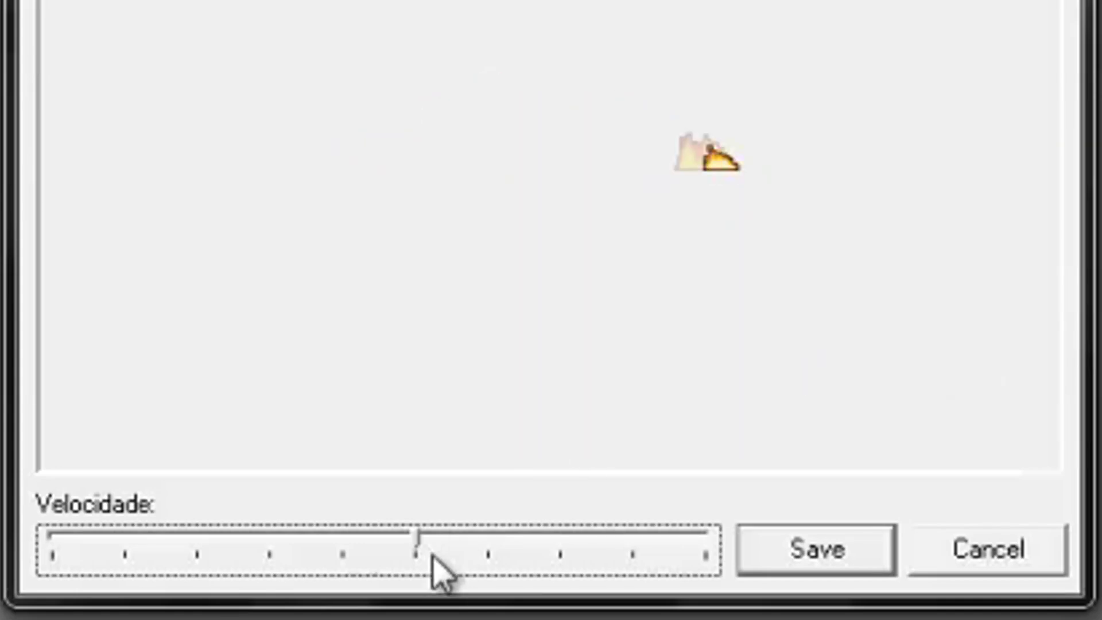
pyautogui.moveTo(423, 552); pyautogui.dragTo(299, 540)
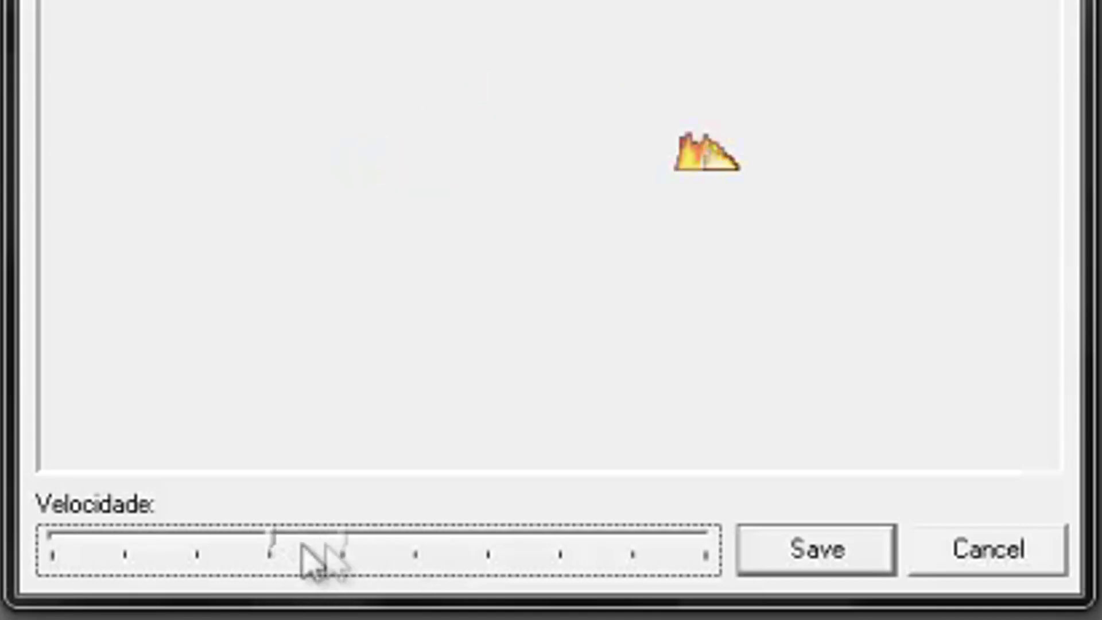
pyautogui.click(310, 554)
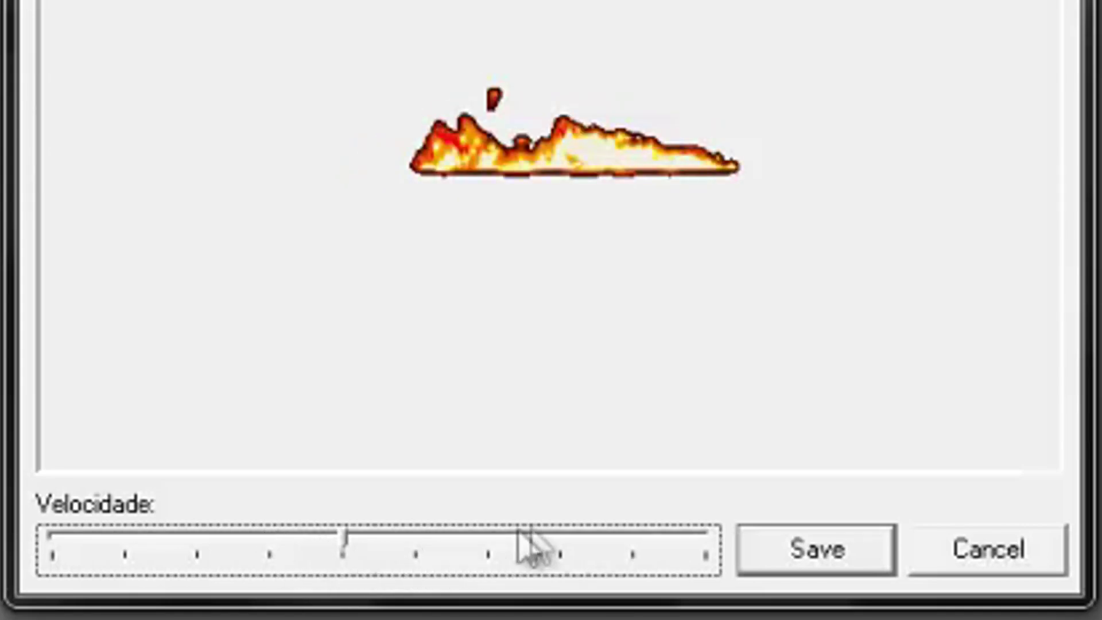
# Save the fire animation as the GIF 'floor fire'.
pyautogui.click(795, 557)
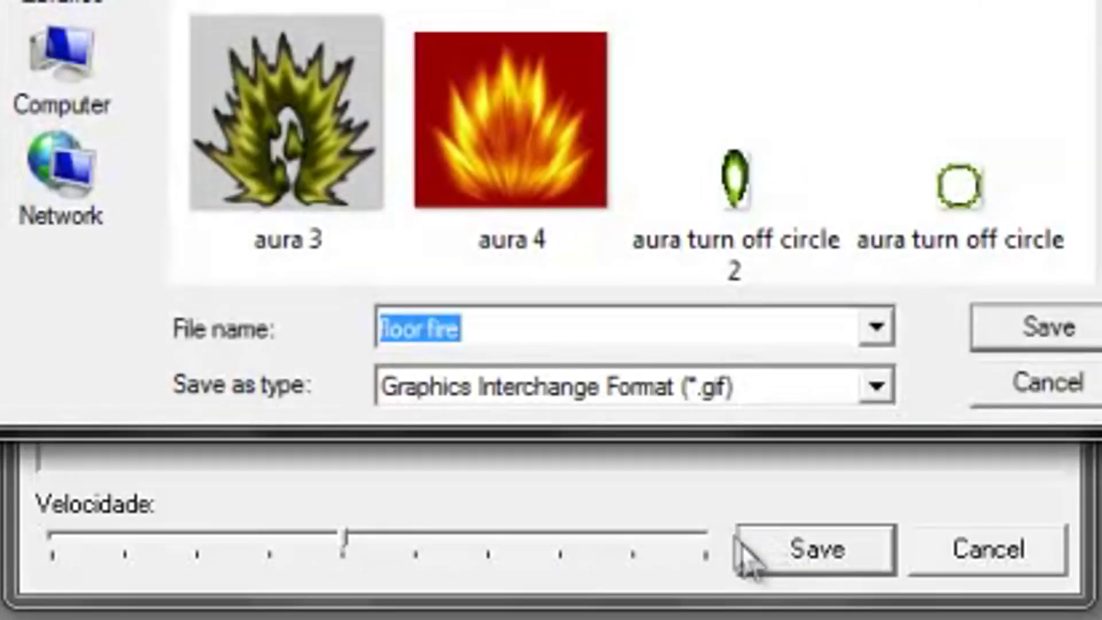
pyautogui.click(1020, 336)
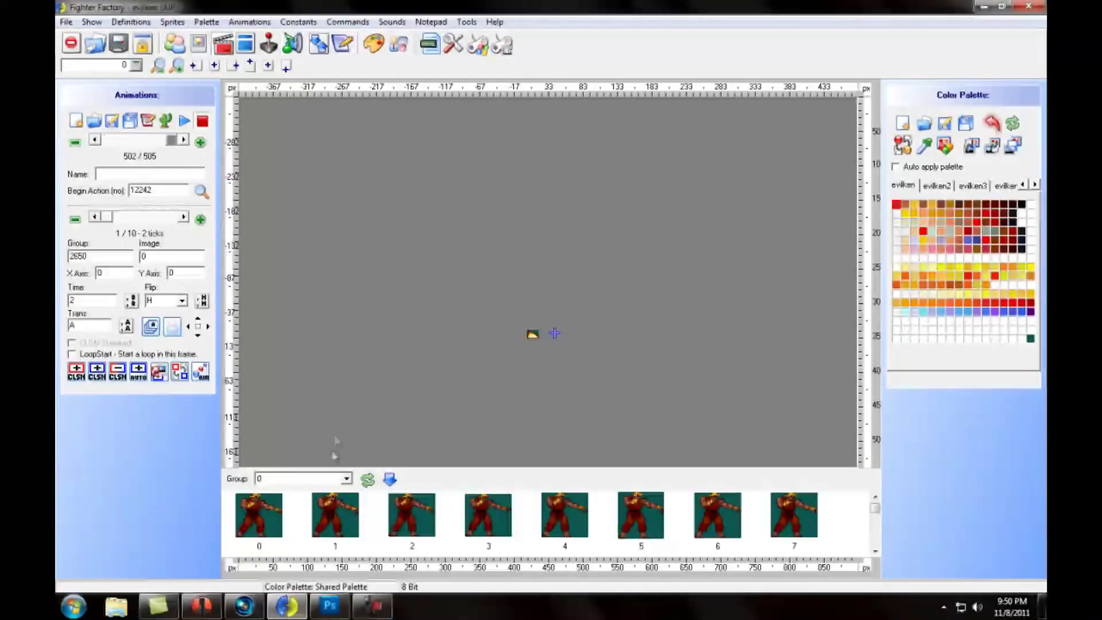
pyautogui.click(244, 606)
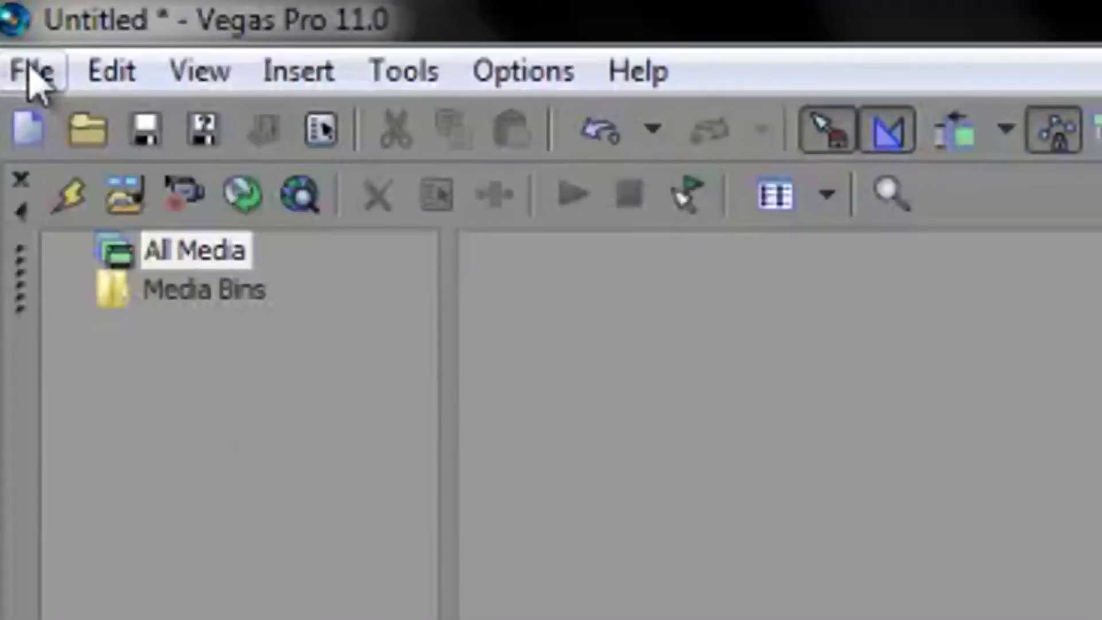
# Import floor fire.gif through File > Import > Media and drag it onto video track 1.
pyautogui.click(31, 73)
pyautogui.moveTo(804, 536)
pyautogui.click(936, 542)
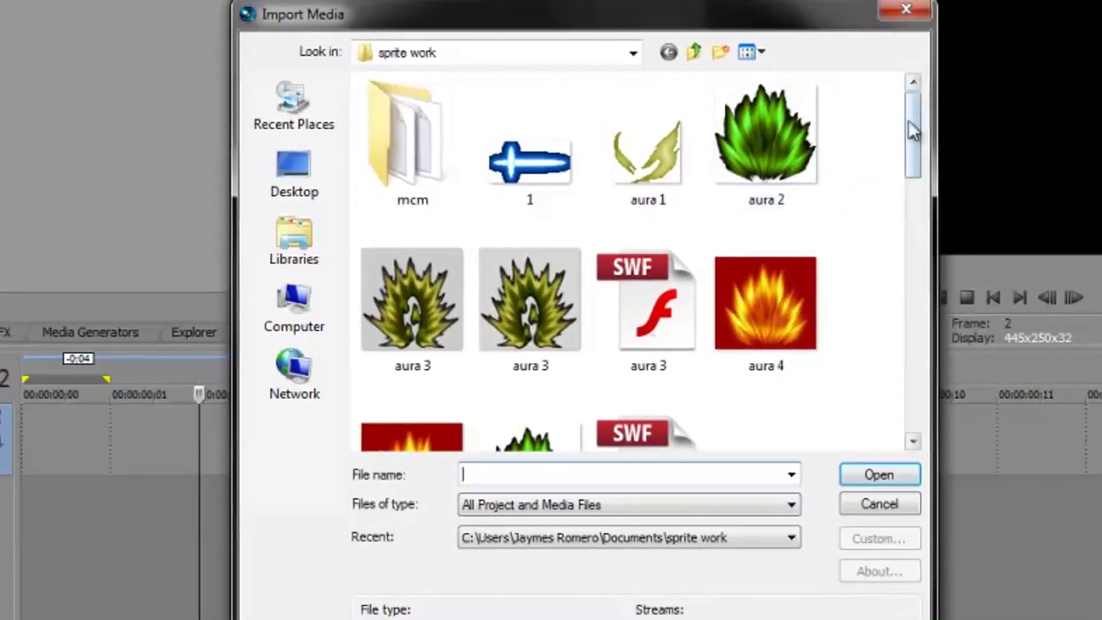
pyautogui.moveTo(908, 121); pyautogui.dragTo(899, 256)
pyautogui.click(404, 258)
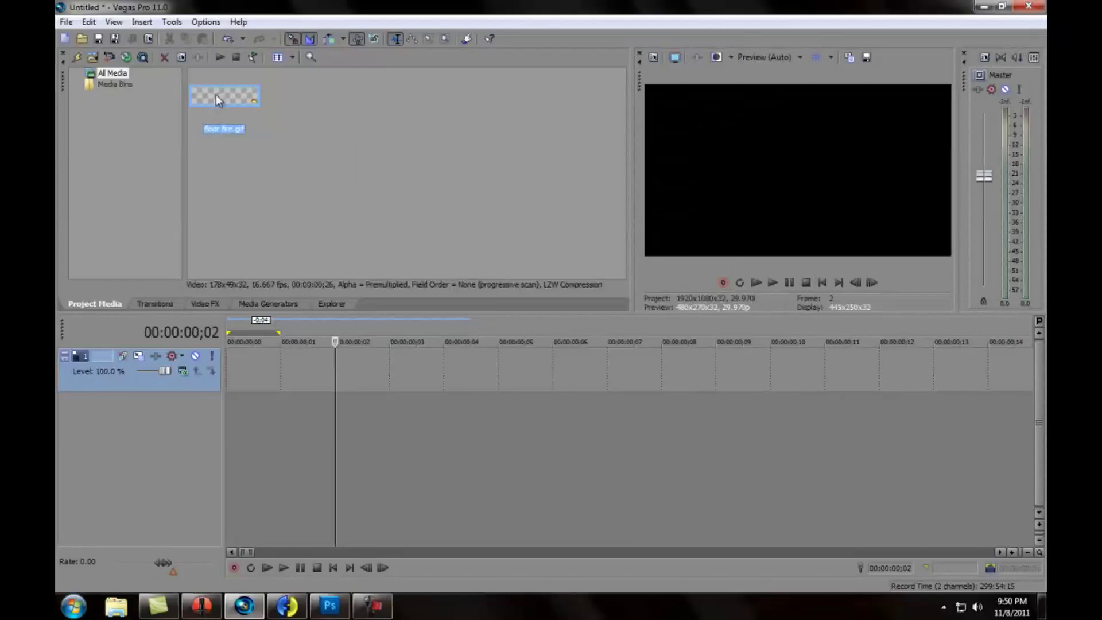
pyautogui.moveTo(220, 93); pyautogui.dragTo(240, 378)
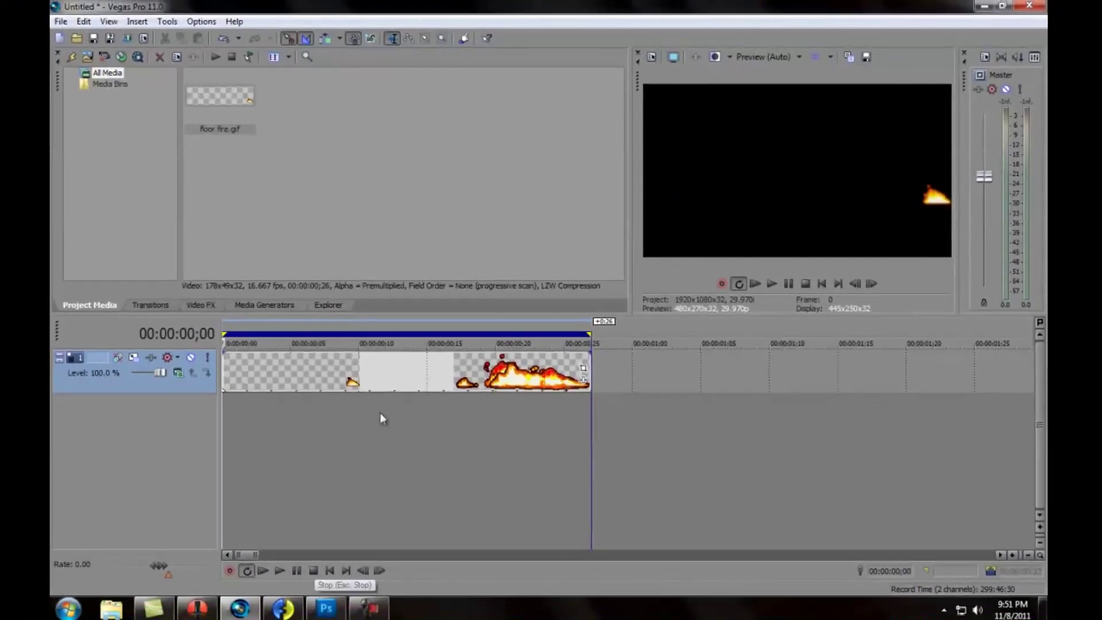
pyautogui.press('space')
# In Photoshop, start File > Import > Video Frames to Layers.
pyautogui.click(328, 613)
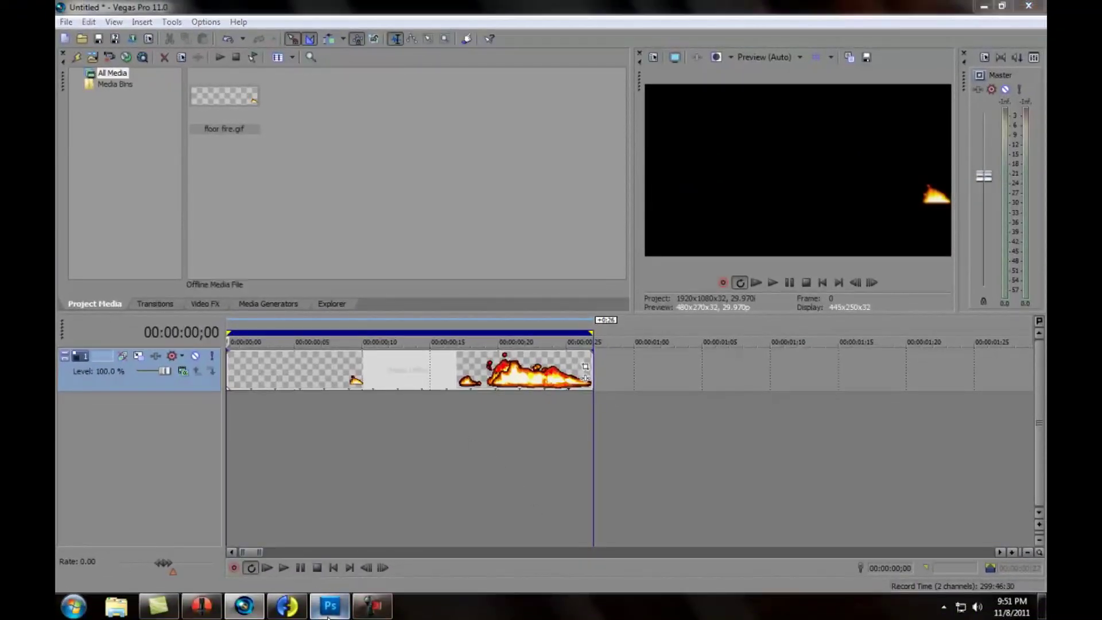
pyautogui.click(97, 12)
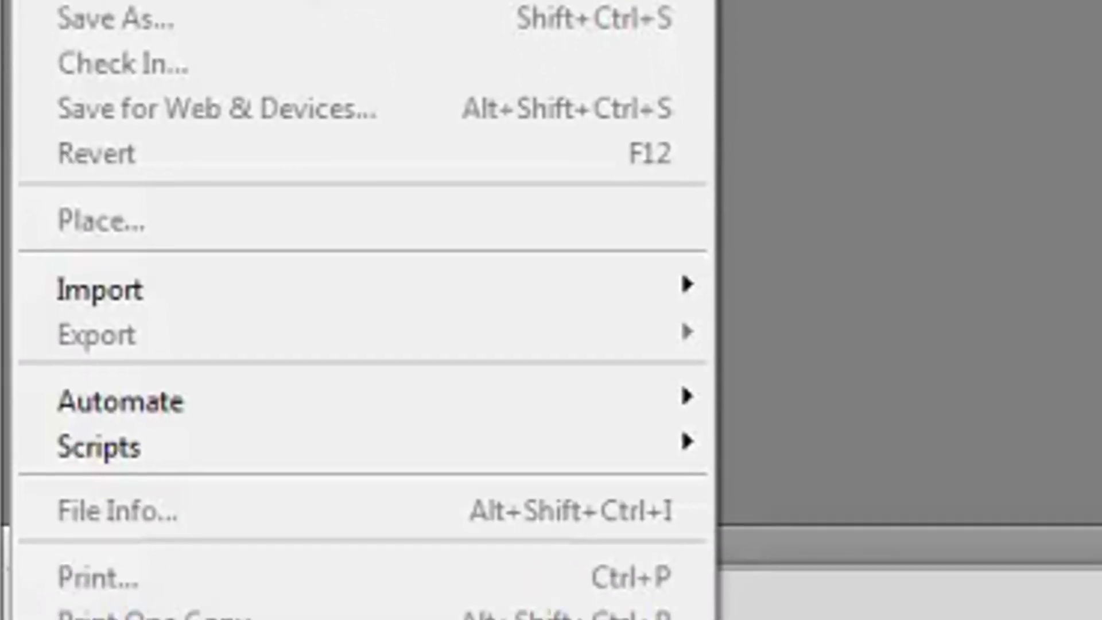
pyautogui.moveTo(455, 234)
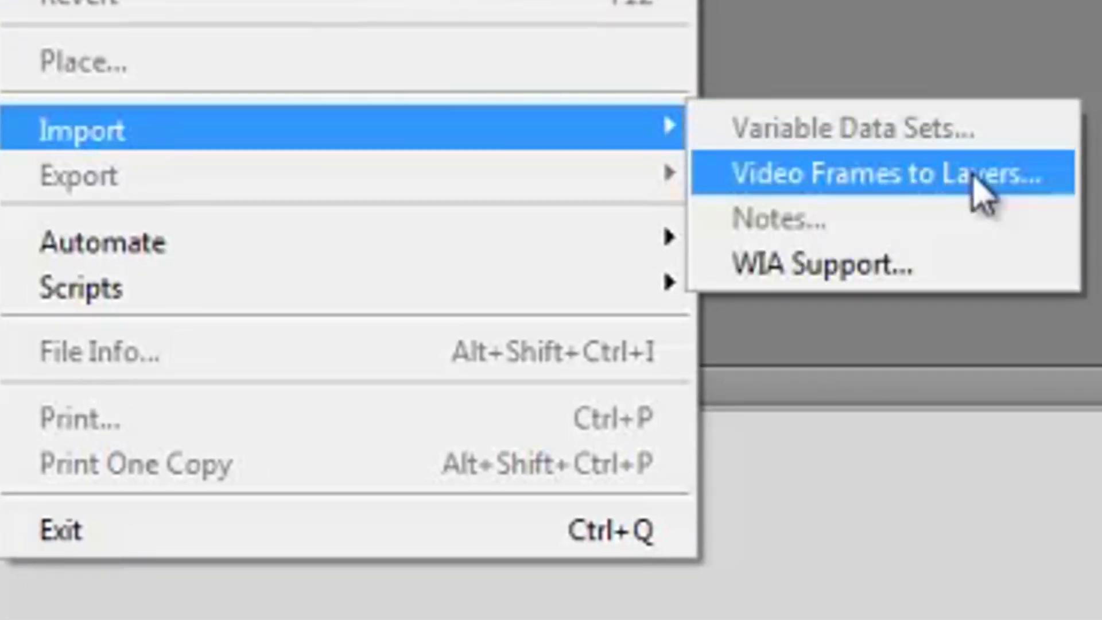
pyautogui.click(1000, 187)
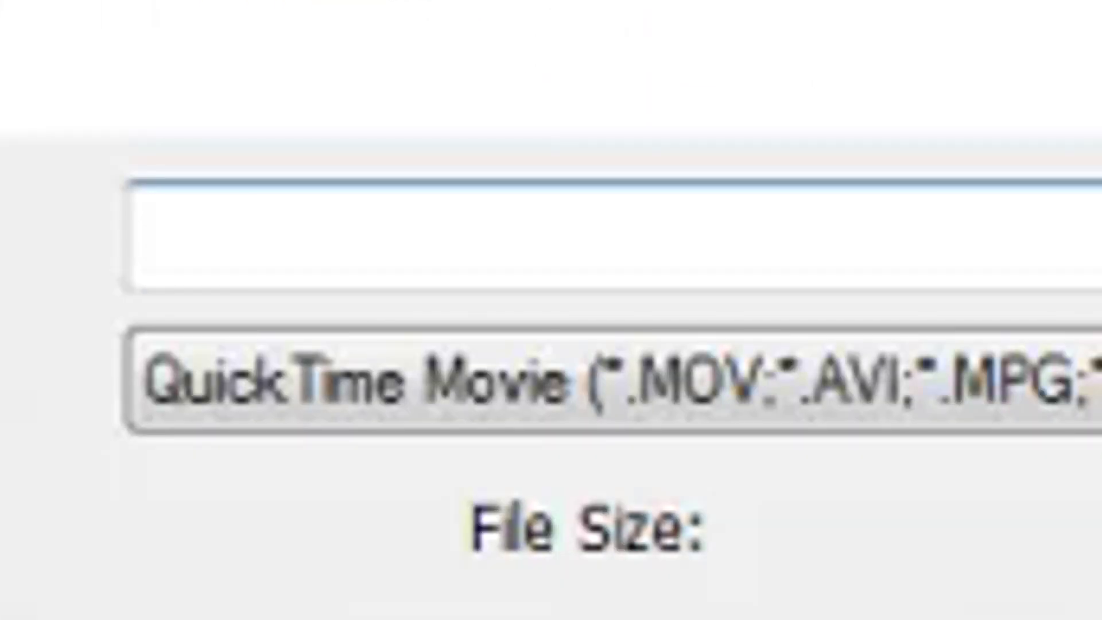
pyautogui.write('*.')
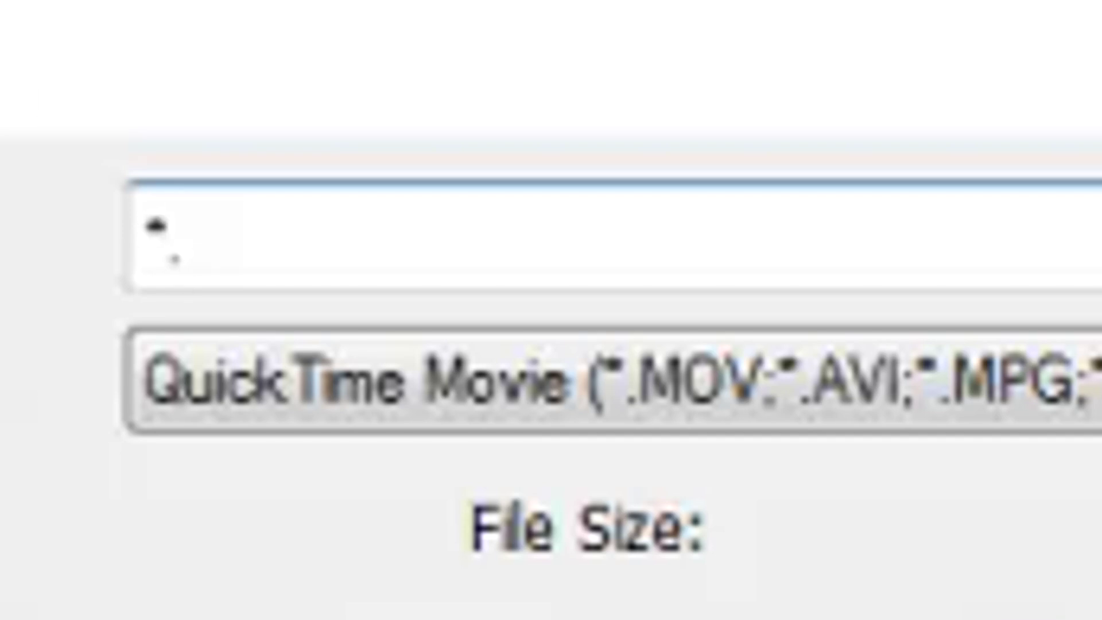
# Show all files with the *.* filter and open the floor fire GIF.
pyautogui.write('*')
pyautogui.press('Return')
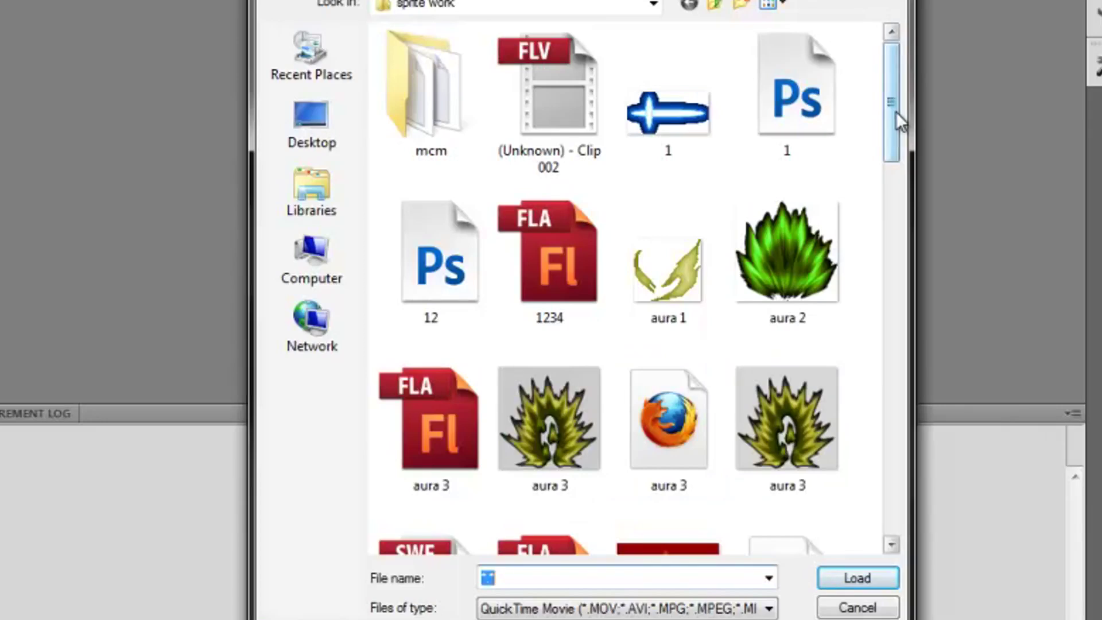
pyautogui.click(769, 609)
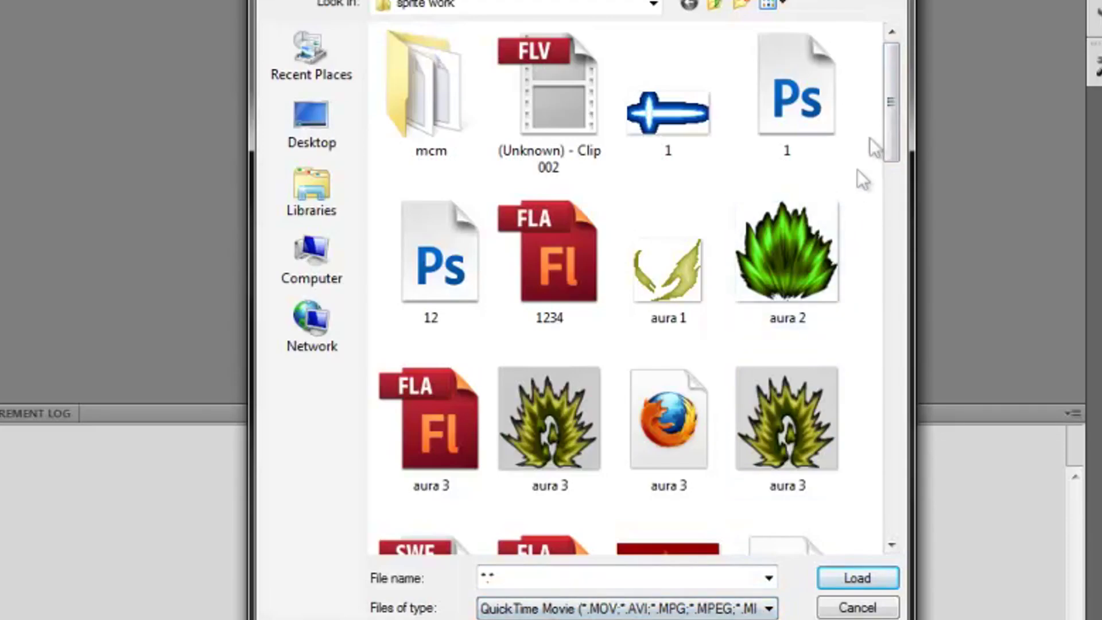
pyautogui.moveTo(890, 103); pyautogui.dragTo(897, 291)
pyautogui.doubleClick(430, 310)
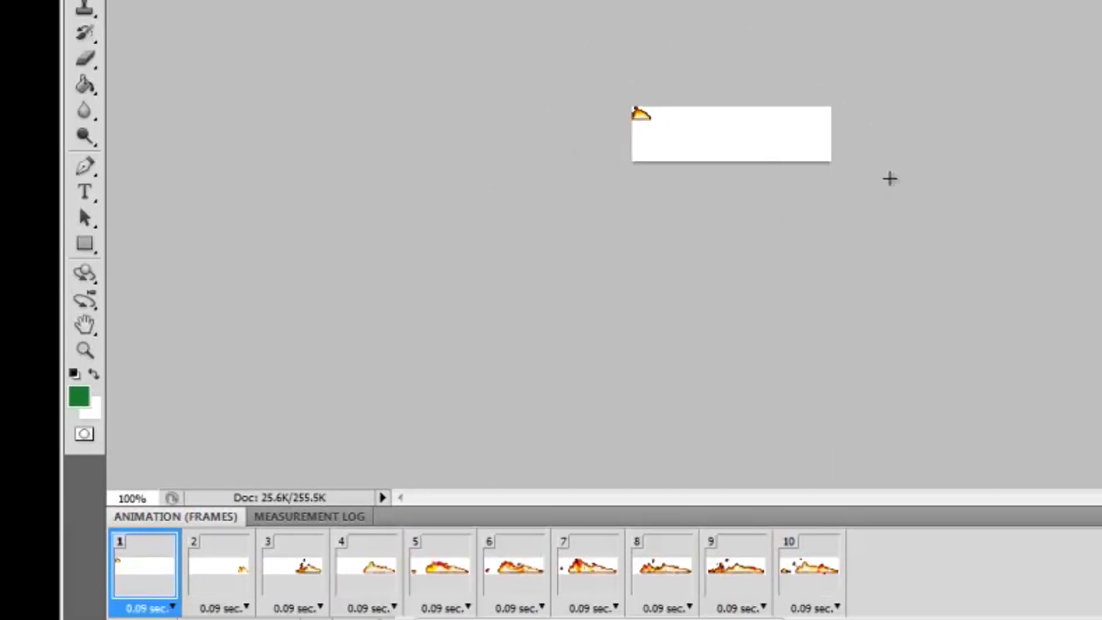
# Step through animation frames 2 to 5, then return to frame 1.
pyautogui.click(207, 576)
pyautogui.click(291, 574)
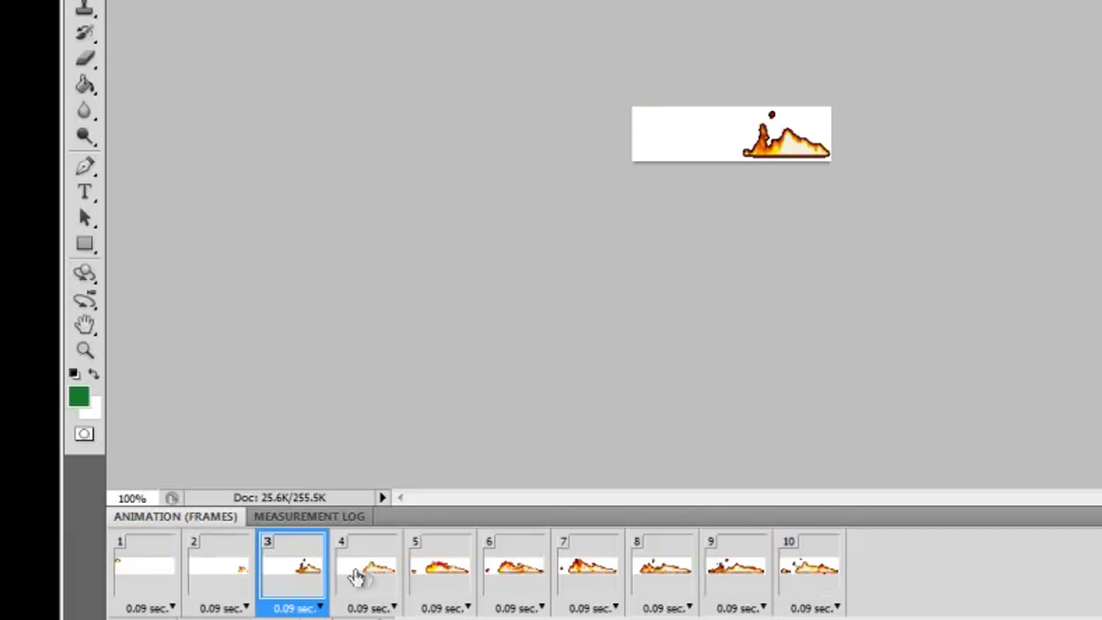
pyautogui.click(360, 574)
pyautogui.click(448, 576)
pyautogui.click(171, 577)
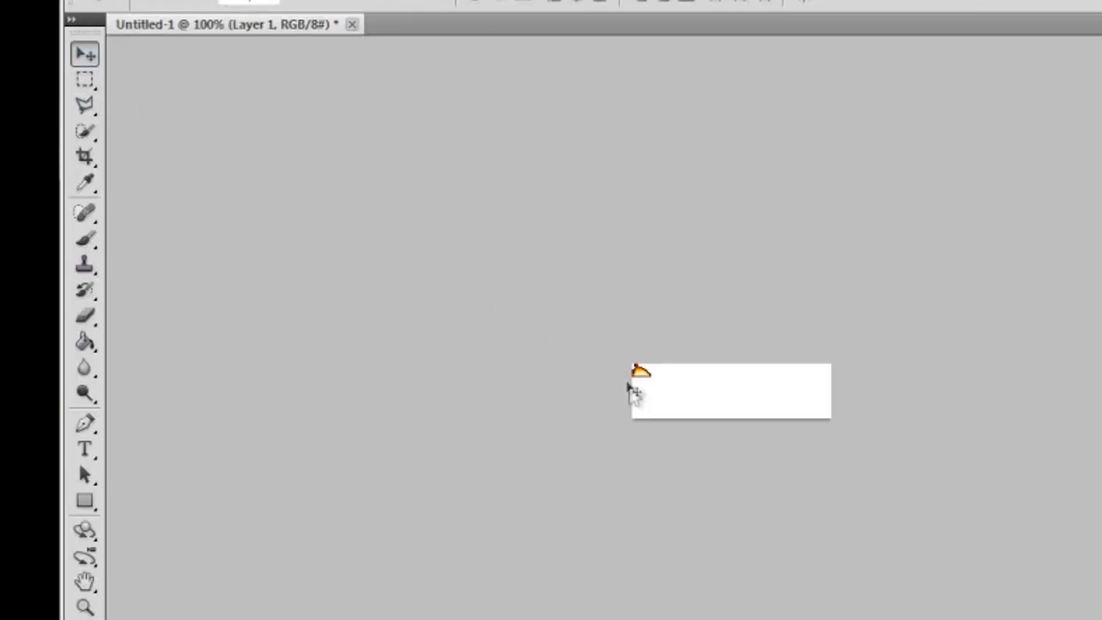
# Move the white layer aside to give frame 1 a transparent background, checking frames 1 and 2.
pyautogui.moveTo(644, 380); pyautogui.dragTo(814, 406)
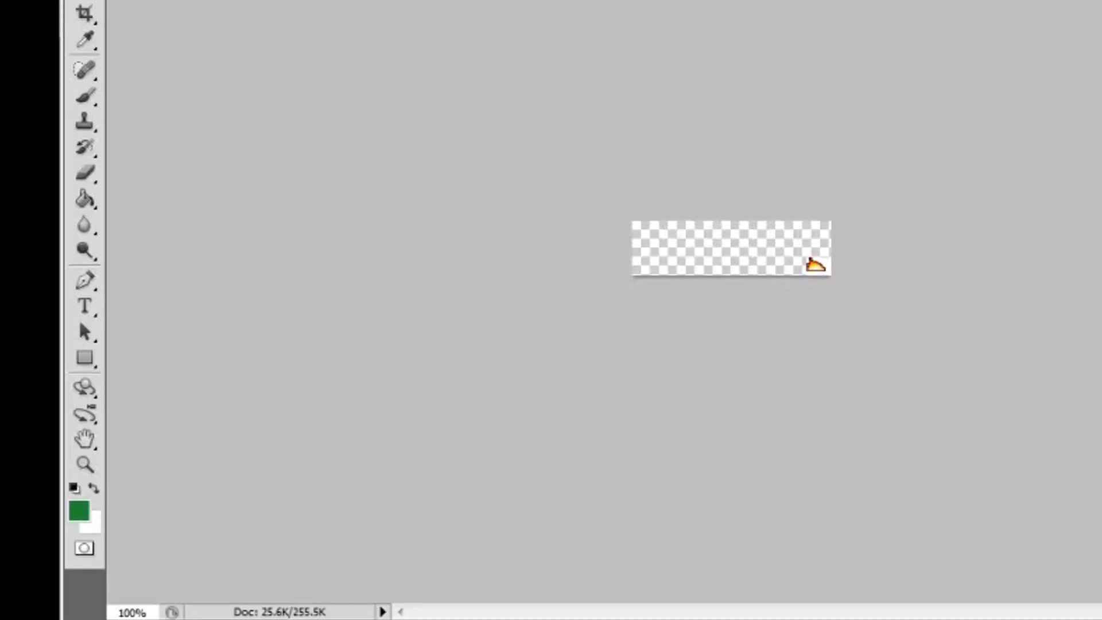
pyautogui.click(216, 595)
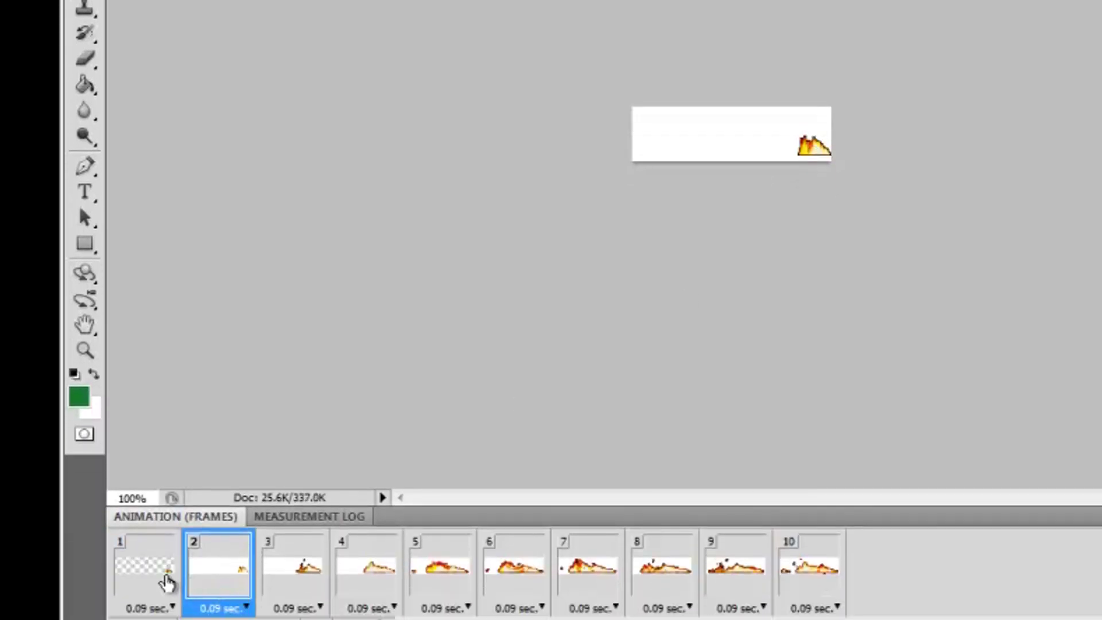
pyautogui.click(164, 581)
pyautogui.click(216, 585)
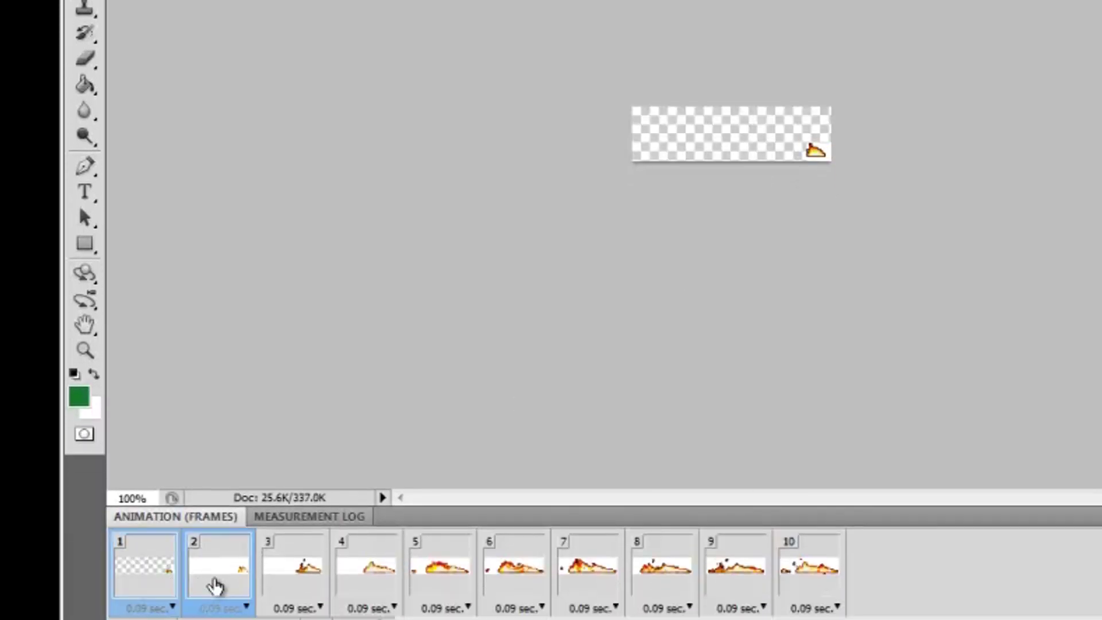
pyautogui.click(162, 576)
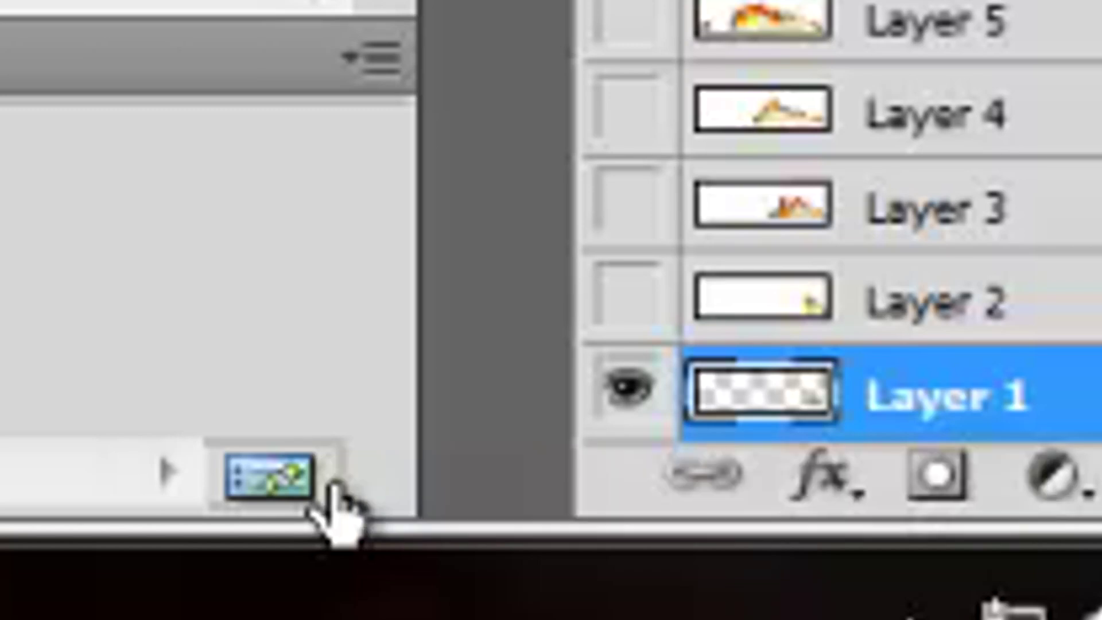
# Convert the frame animation to a timeline and scrub the playhead to preview it.
pyautogui.click(319, 491)
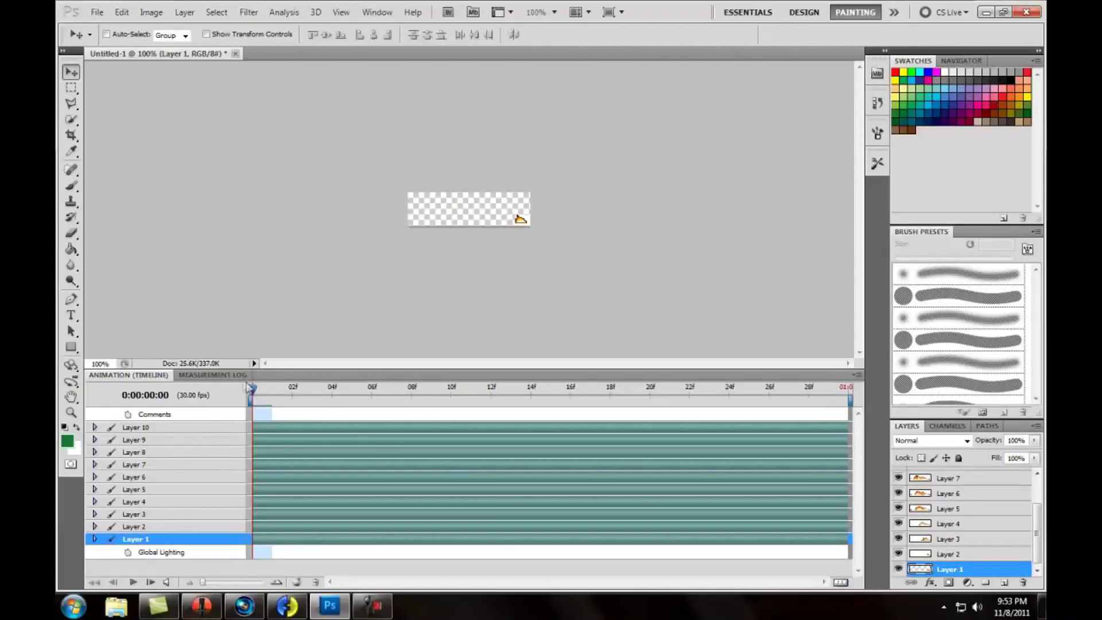
pyautogui.moveTo(271, 395)
pyautogui.mouseDown()
pyautogui.moveTo(795, 396)
pyautogui.moveTo(392, 410)
pyautogui.moveTo(251, 392)
pyautogui.mouseUp()
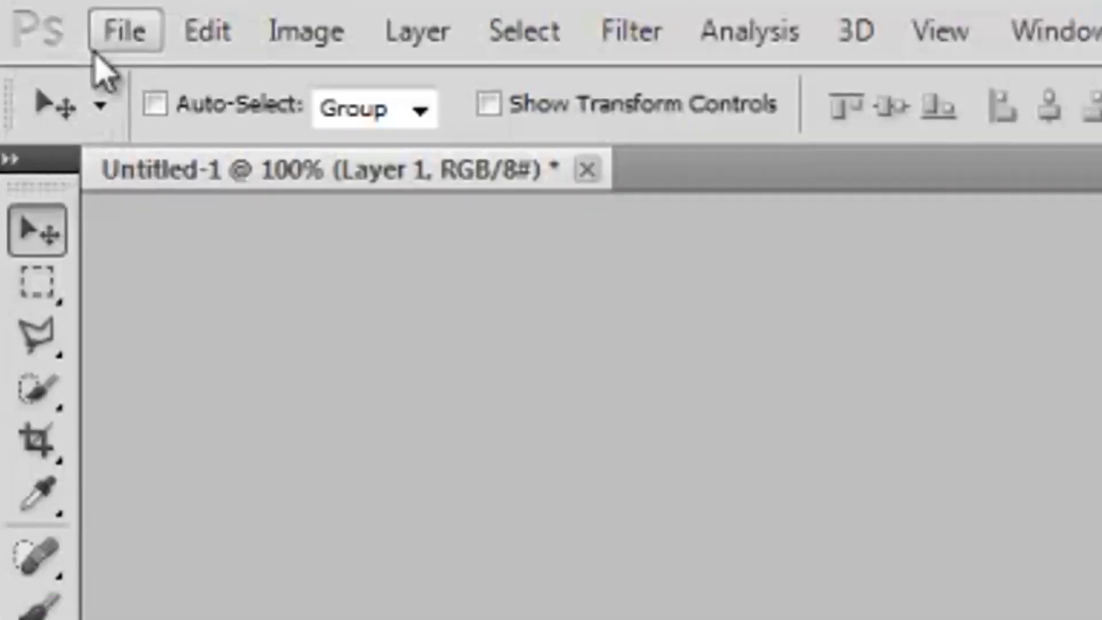
# In Save for Web, sample the background with the Eyedropper and map it to transparent.
pyautogui.click(97, 12)
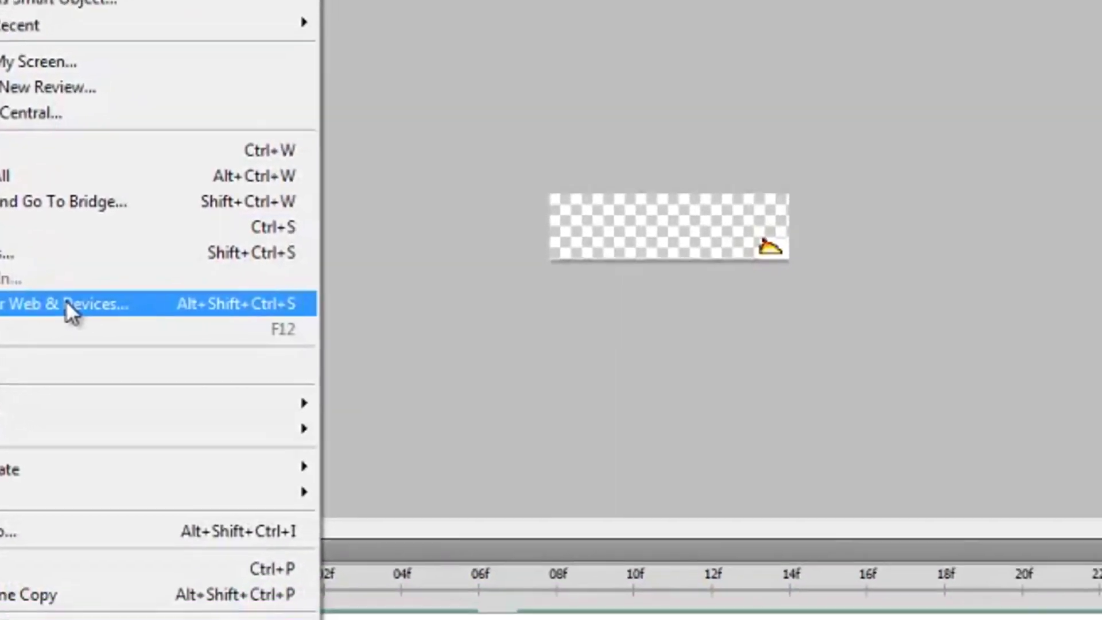
pyautogui.click(213, 276)
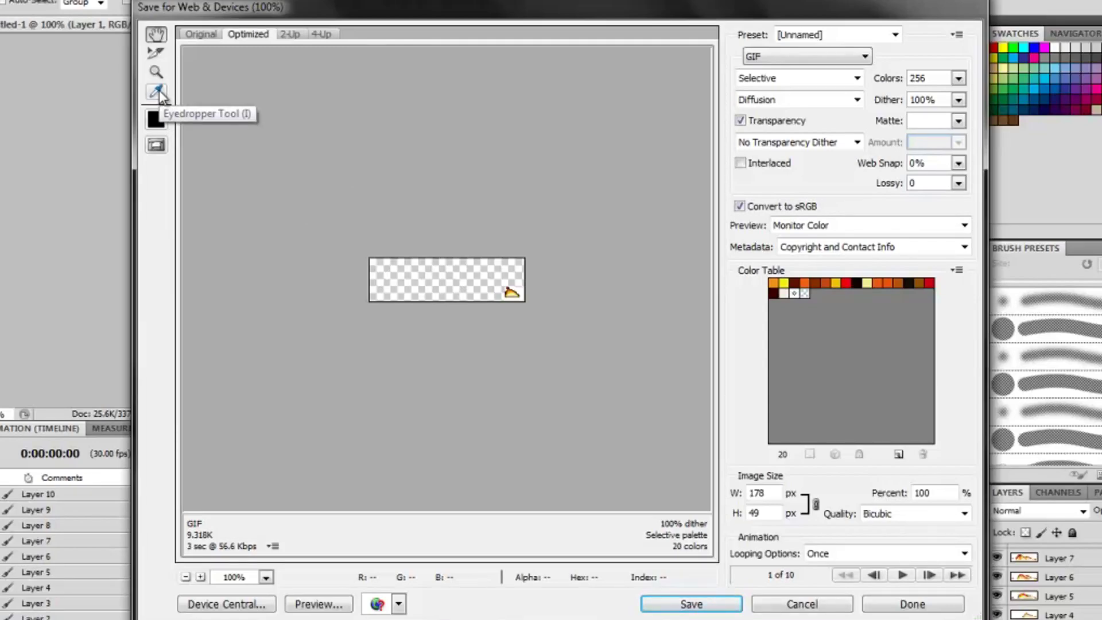
pyautogui.click(162, 96)
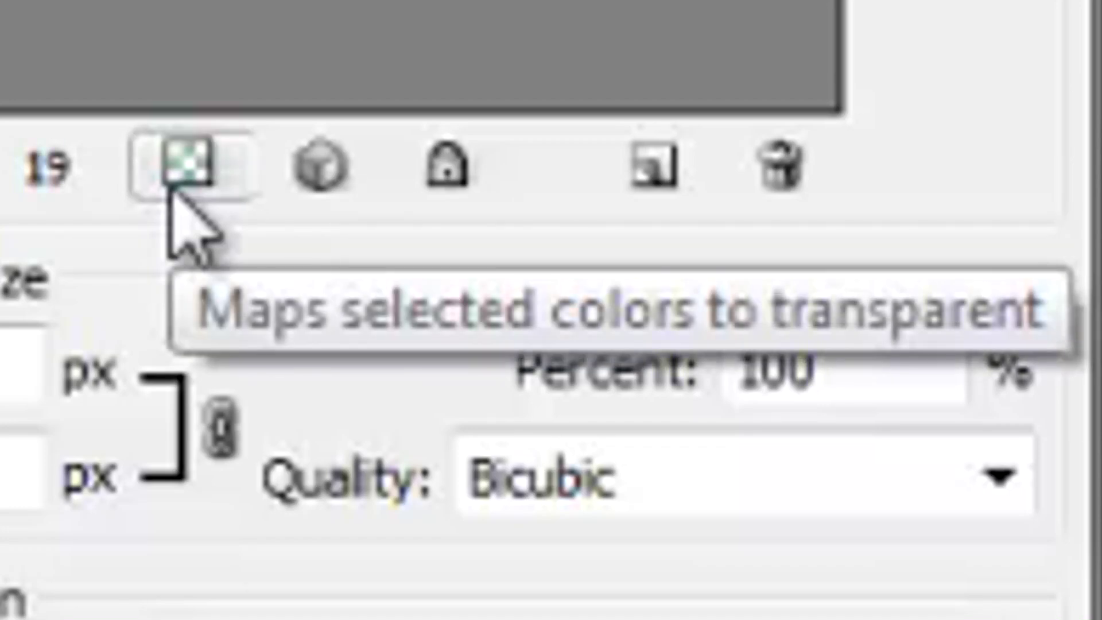
pyautogui.click(190, 166)
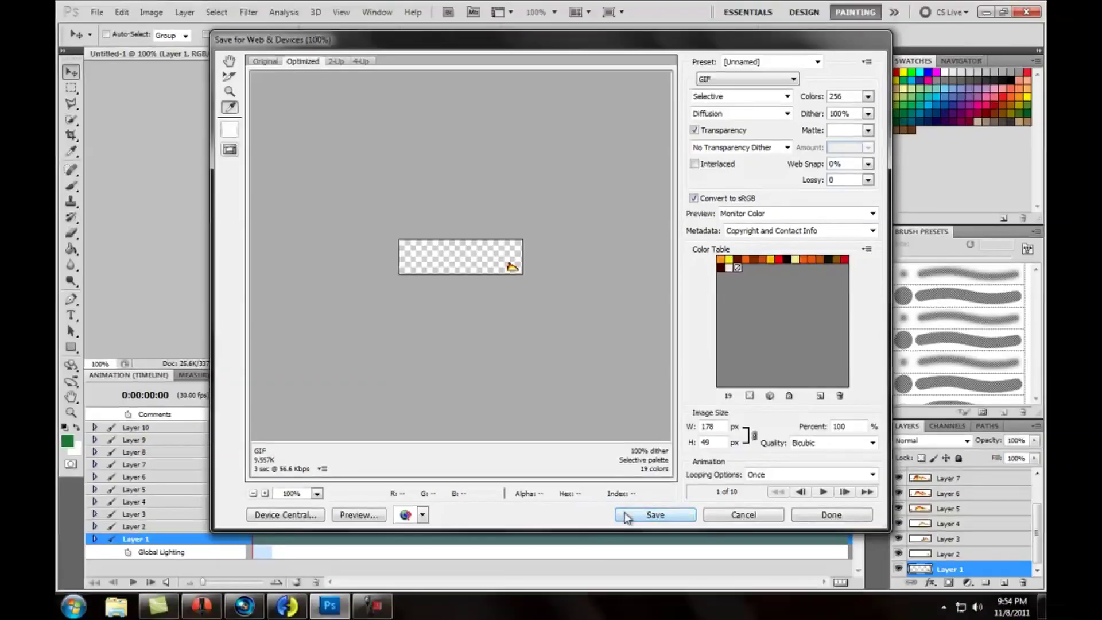
pyautogui.click(628, 517)
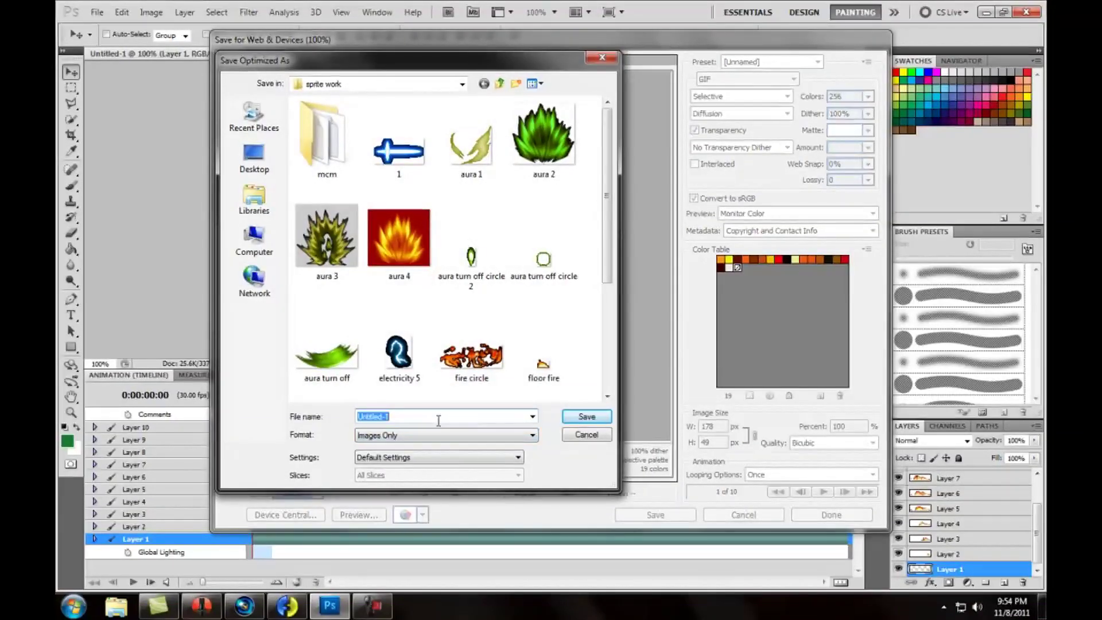
# Save the optimized GIF as 'floor fire edited yay' in the sprite work folder.
pyautogui.write('floor fire 2')
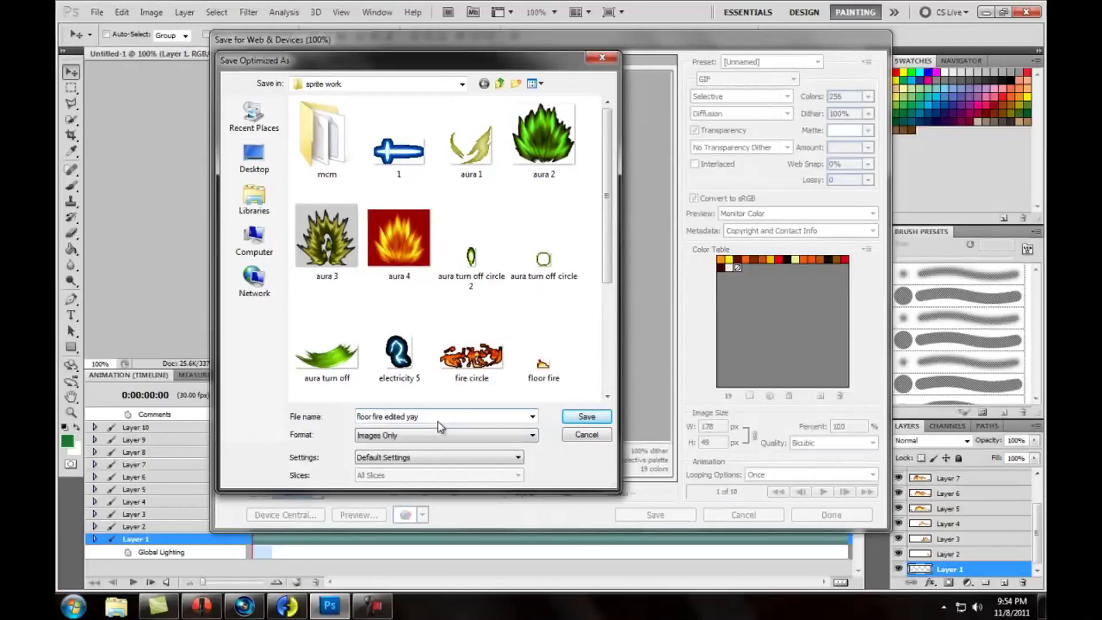
pyautogui.click(570, 419)
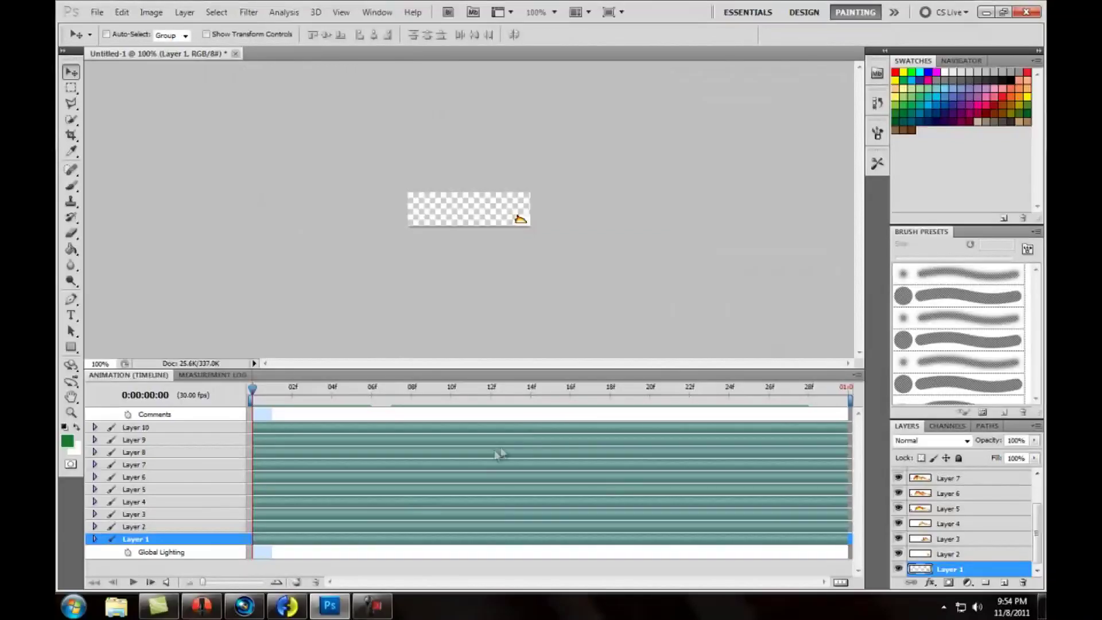
# In Vegas, delete the old floor fire clip and import floor-fire-edited-yay.gif.
pyautogui.click(242, 607)
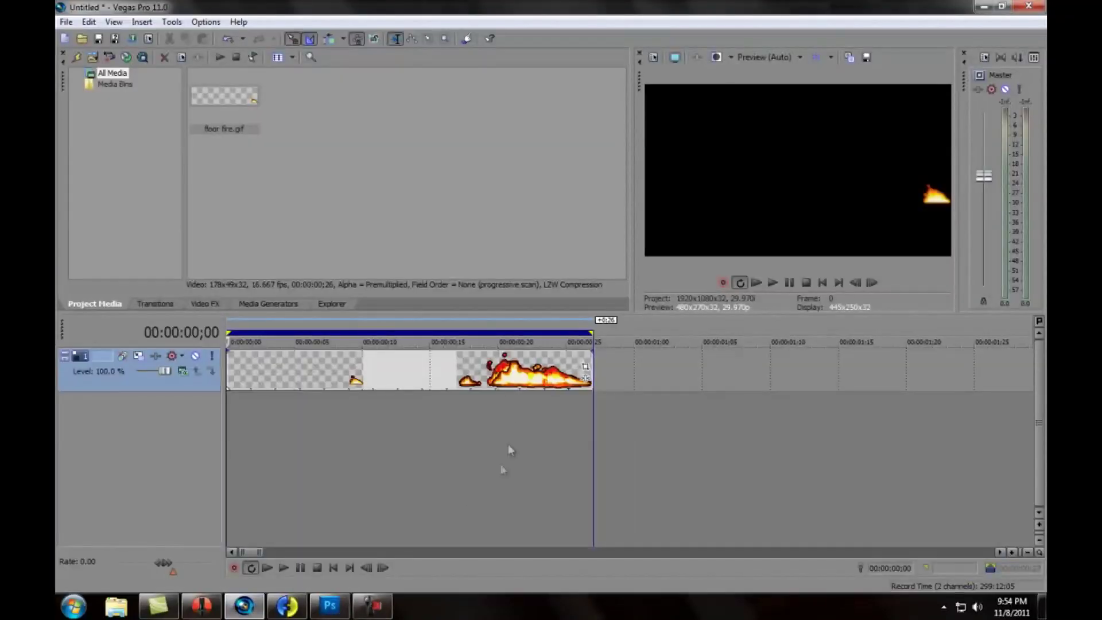
pyautogui.click(496, 376)
pyautogui.press('Delete')
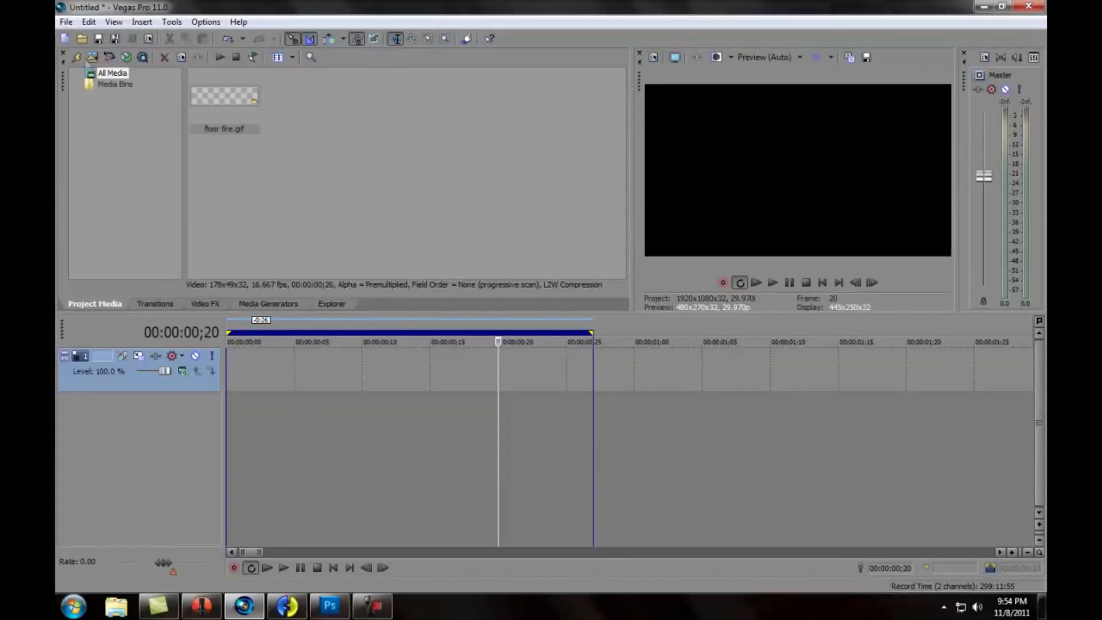
pyautogui.click(66, 22)
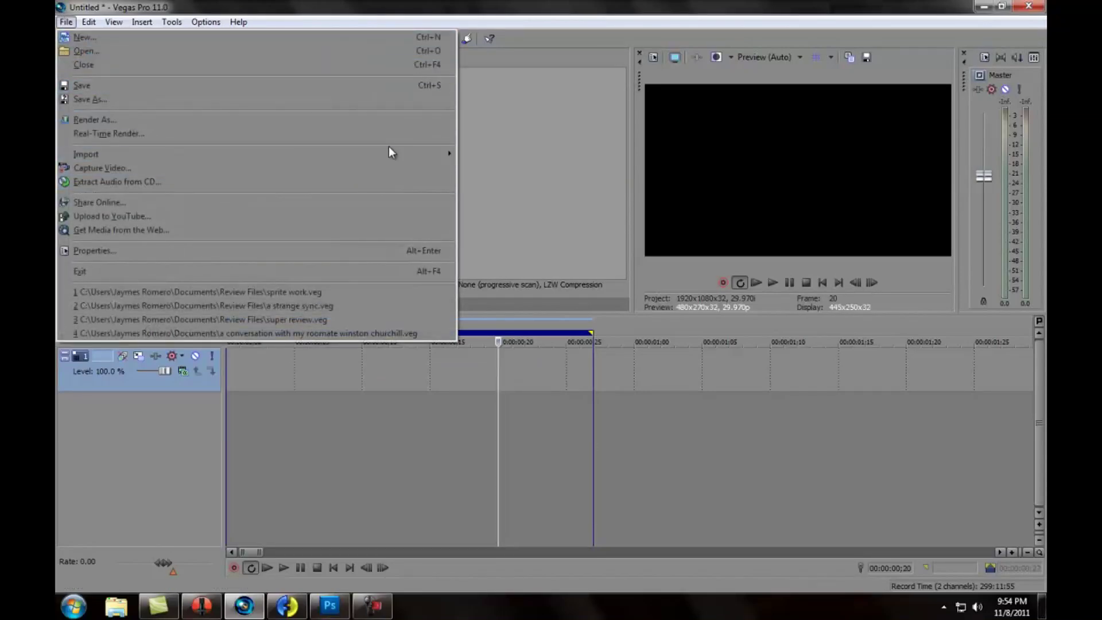
pyautogui.moveTo(394, 154)
pyautogui.click(483, 154)
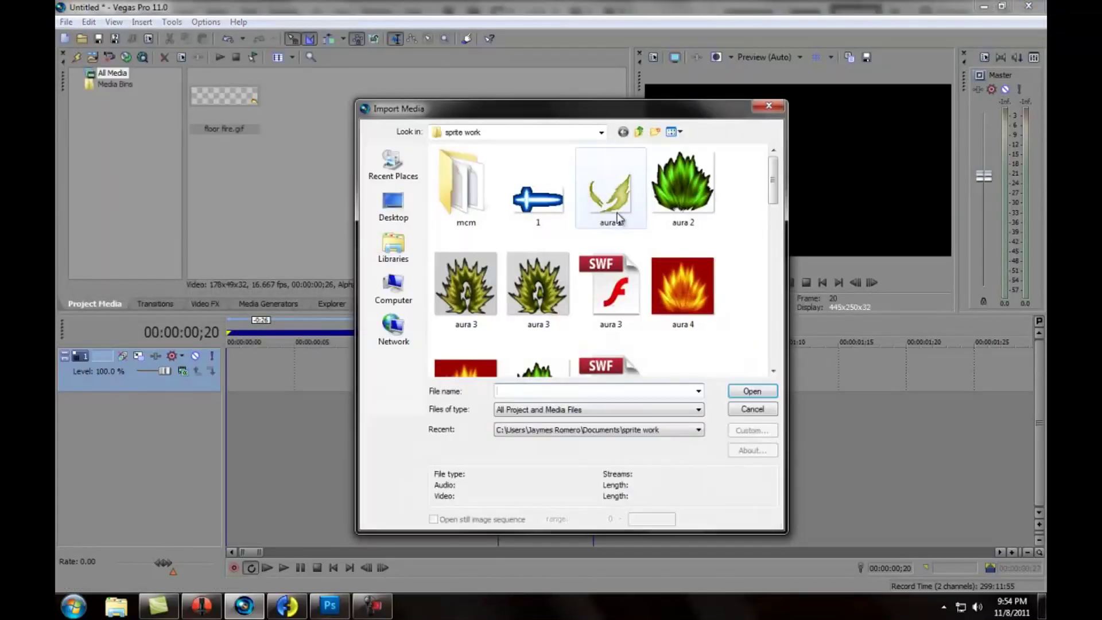
pyautogui.moveTo(773, 181); pyautogui.dragTo(782, 259)
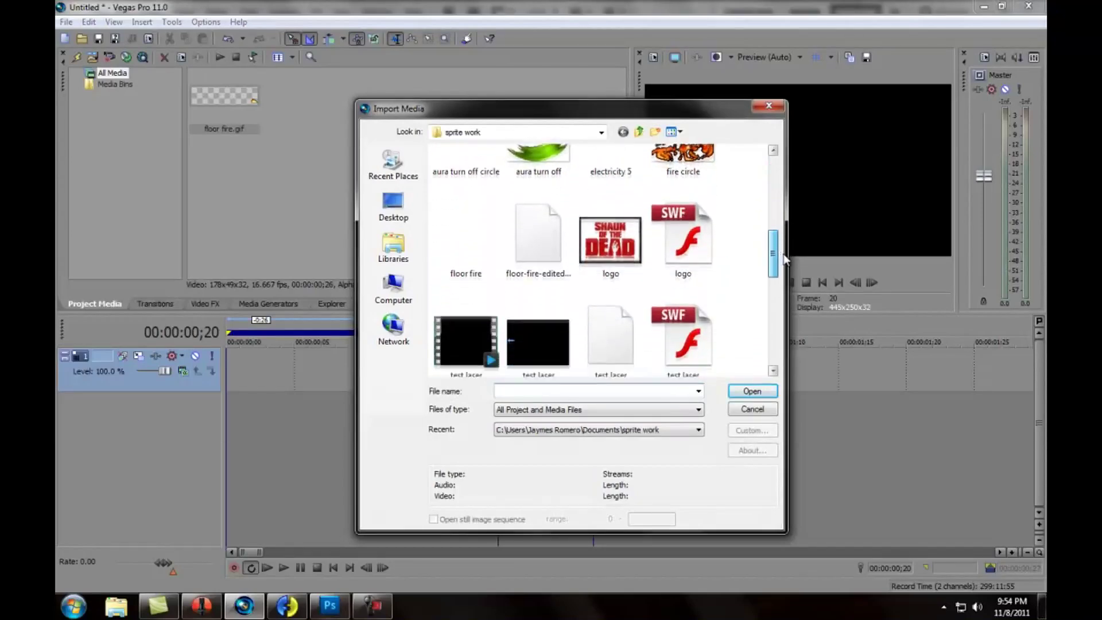
pyautogui.doubleClick(540, 237)
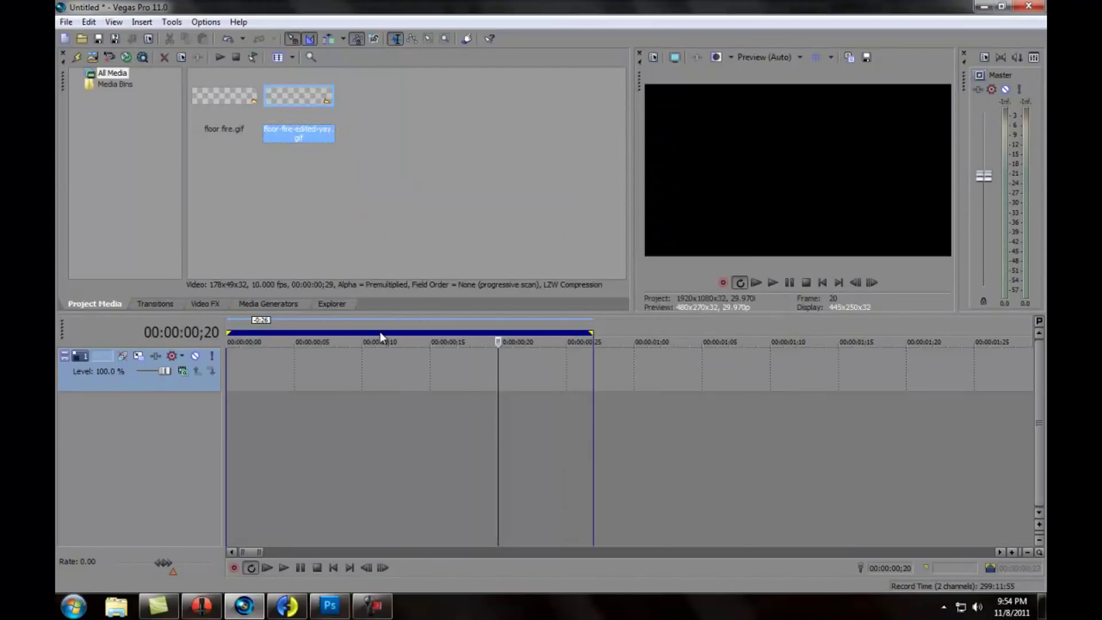
# Turn off Loop Playback and place the new GIF on the video track.
pyautogui.rightClick(380, 334)
pyautogui.rightClick(364, 332)
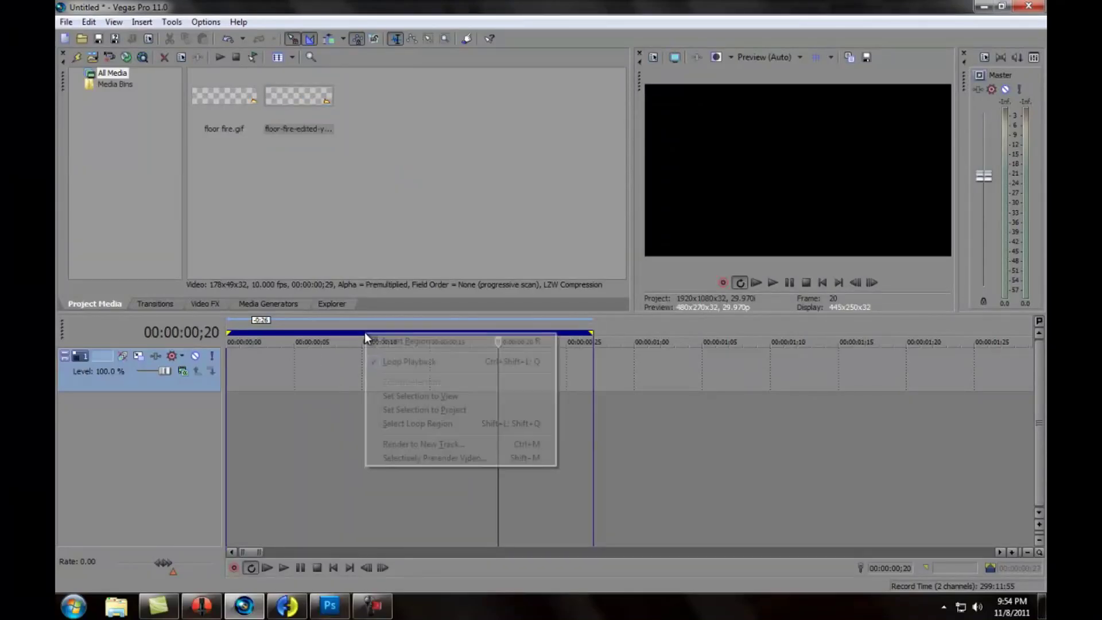
pyautogui.click(379, 361)
pyautogui.moveTo(318, 109); pyautogui.dragTo(233, 386)
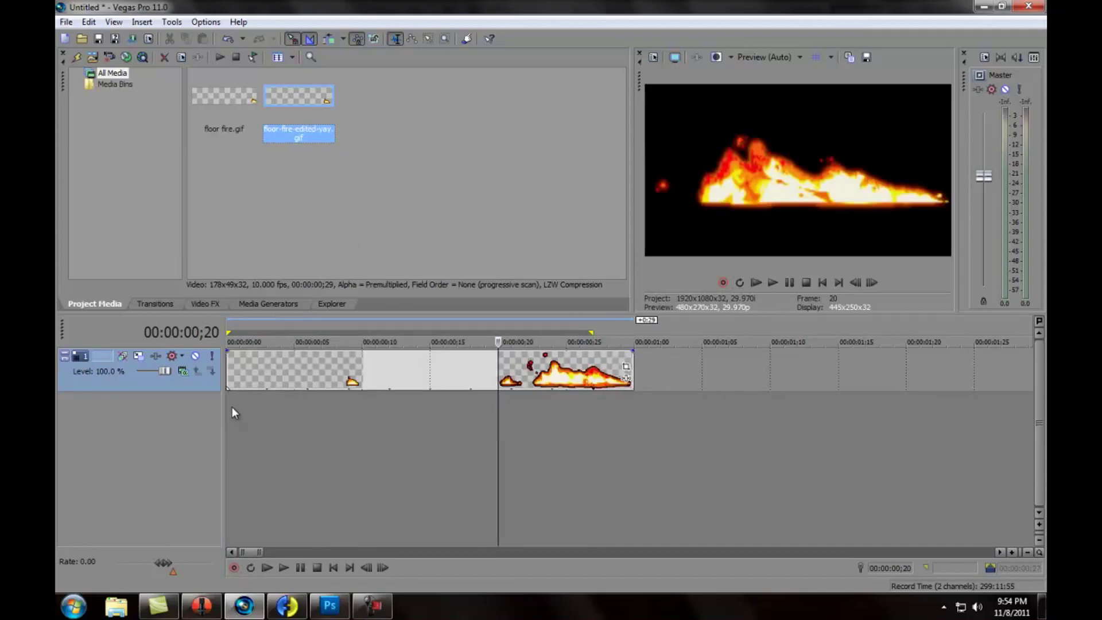
pyautogui.click(232, 406)
# Step through the fire clip one frame at a time to inspect each flame frame.
pyautogui.click(382, 568)
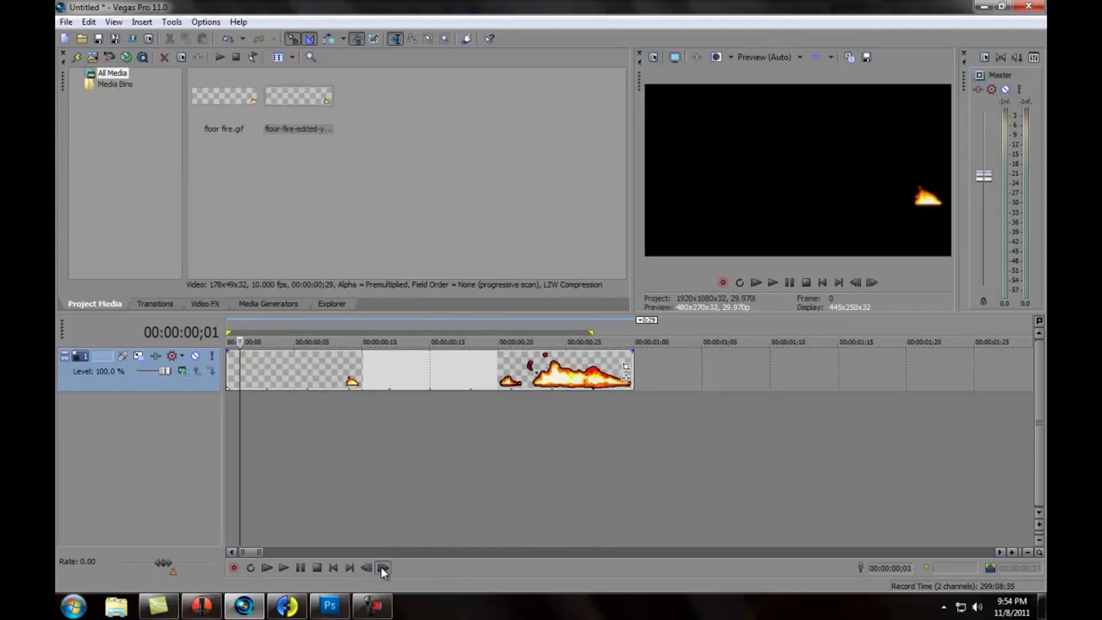
pyautogui.click(382, 568)
pyautogui.click(382, 567)
pyautogui.click(382, 567)
pyautogui.click(382, 568)
pyautogui.click(382, 567)
pyautogui.click(382, 567)
pyautogui.click(381, 568)
pyautogui.click(382, 568)
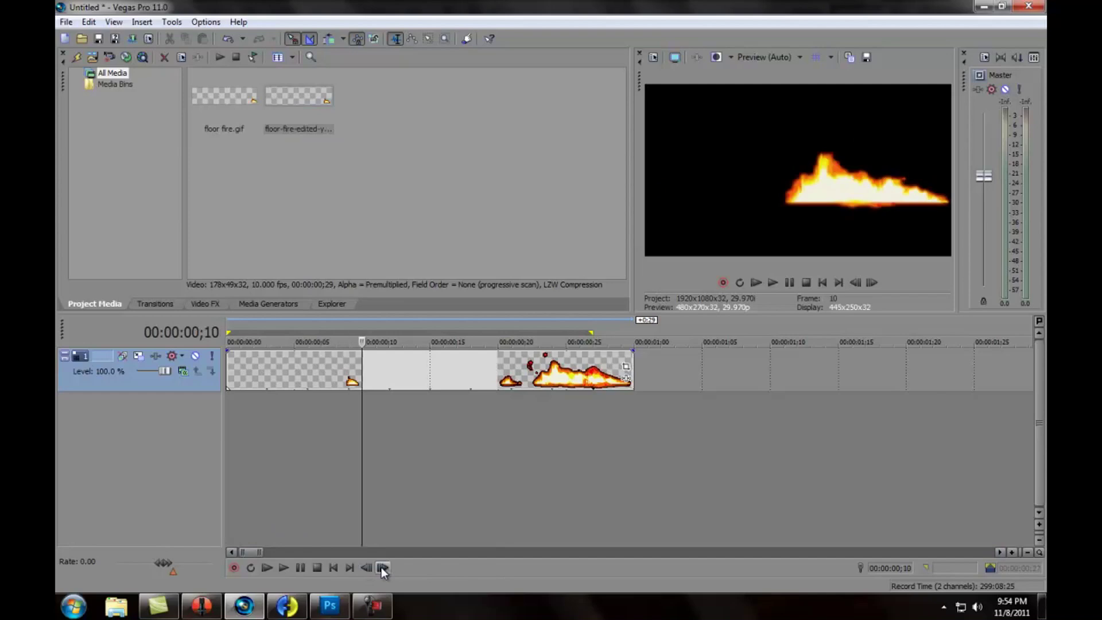
pyautogui.click(382, 568)
pyautogui.click(381, 568)
pyautogui.click(382, 568)
pyautogui.click(382, 568)
pyautogui.click(382, 568)
pyautogui.click(382, 568)
pyautogui.click(381, 568)
pyautogui.click(382, 568)
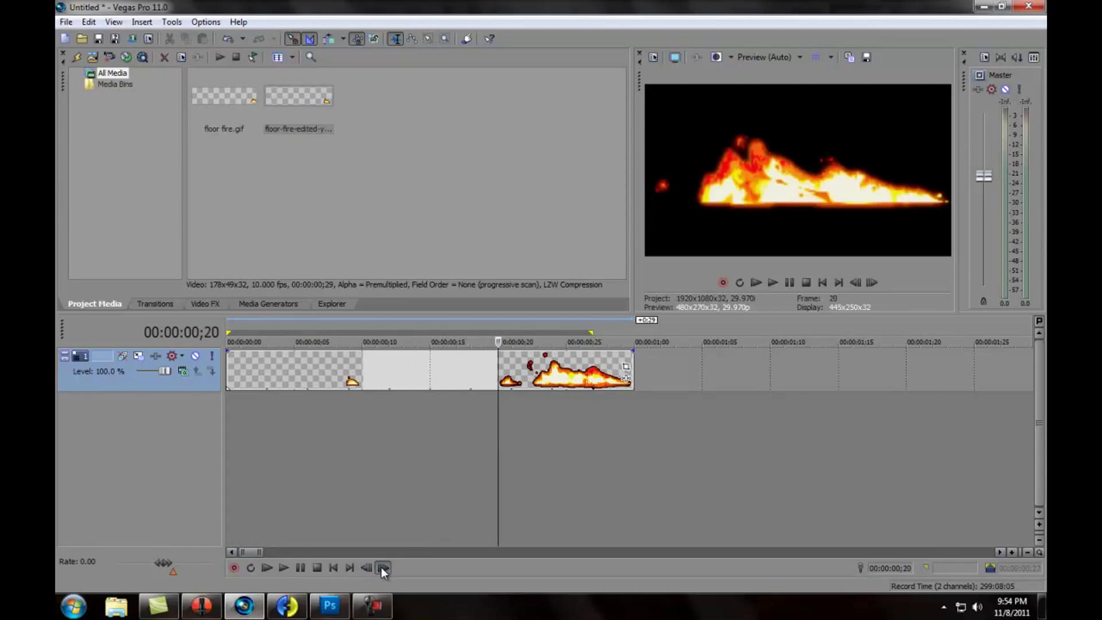
pyautogui.click(382, 568)
pyautogui.click(381, 567)
pyautogui.click(381, 567)
pyautogui.click(382, 568)
pyautogui.click(381, 567)
pyautogui.click(382, 568)
pyautogui.click(381, 568)
pyautogui.click(382, 568)
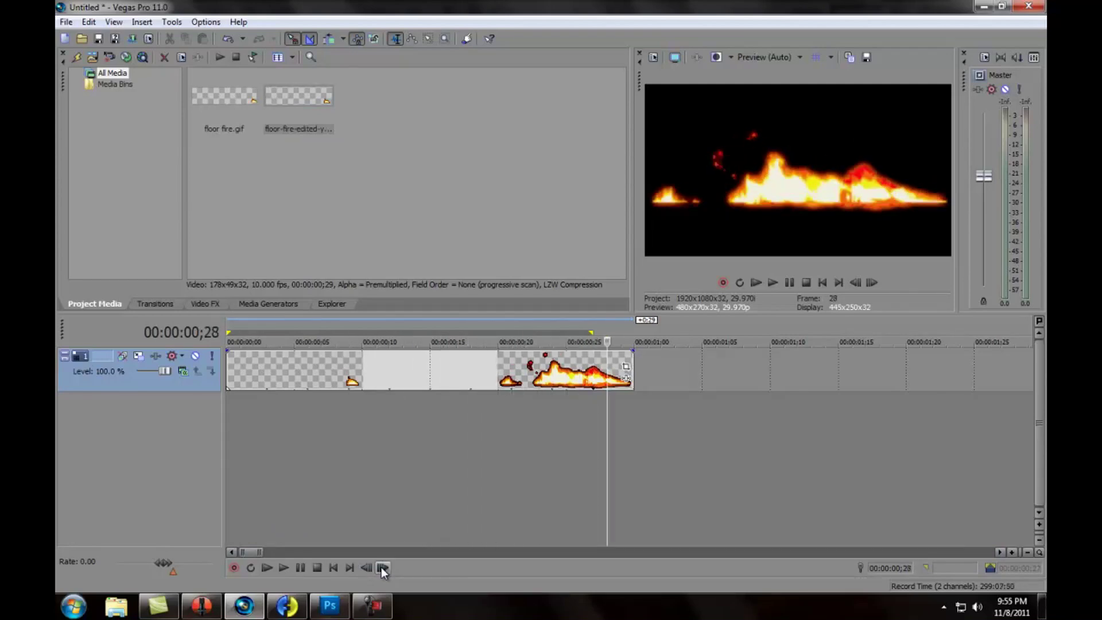
pyautogui.click(382, 568)
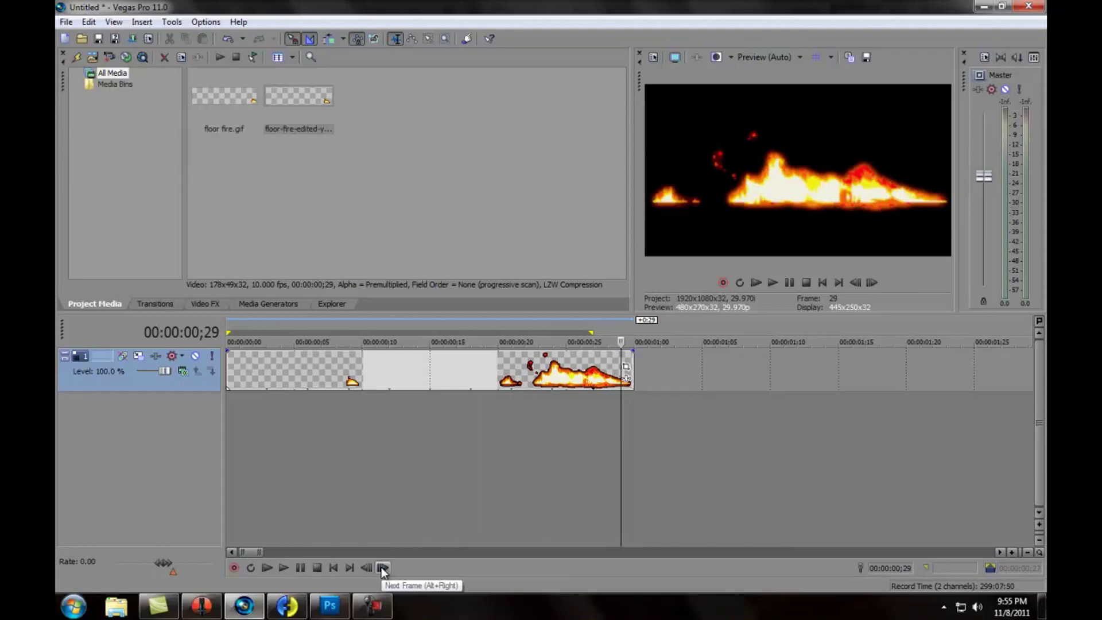
# Check the track's compositing mode, spot-check frames 19, 24 and 28, then return to the first frame.
pyautogui.click(182, 372)
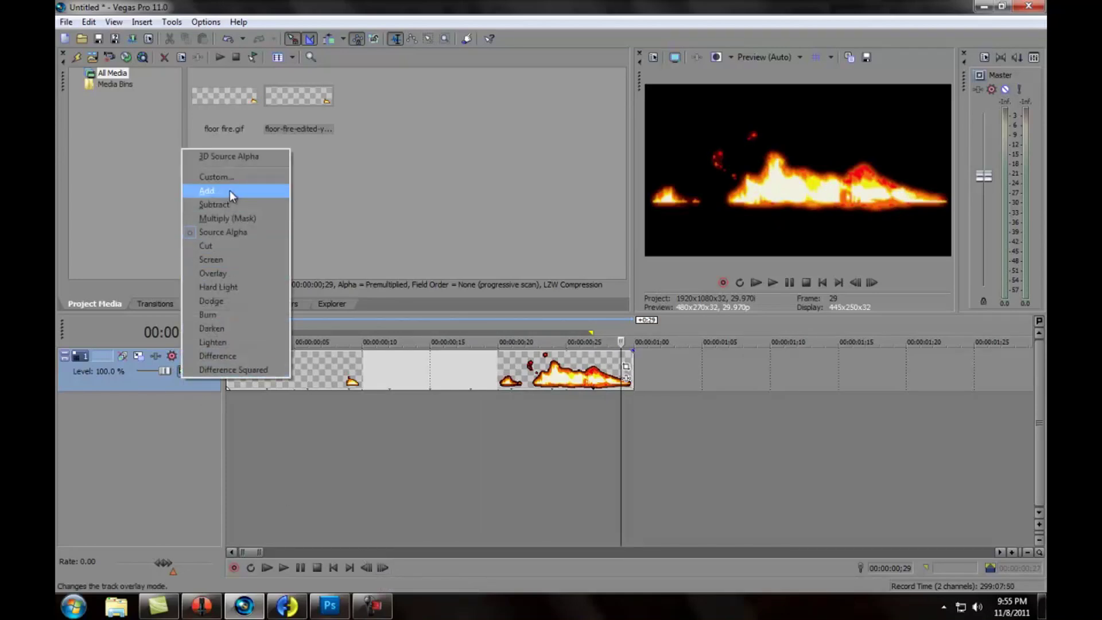
pyautogui.click(483, 373)
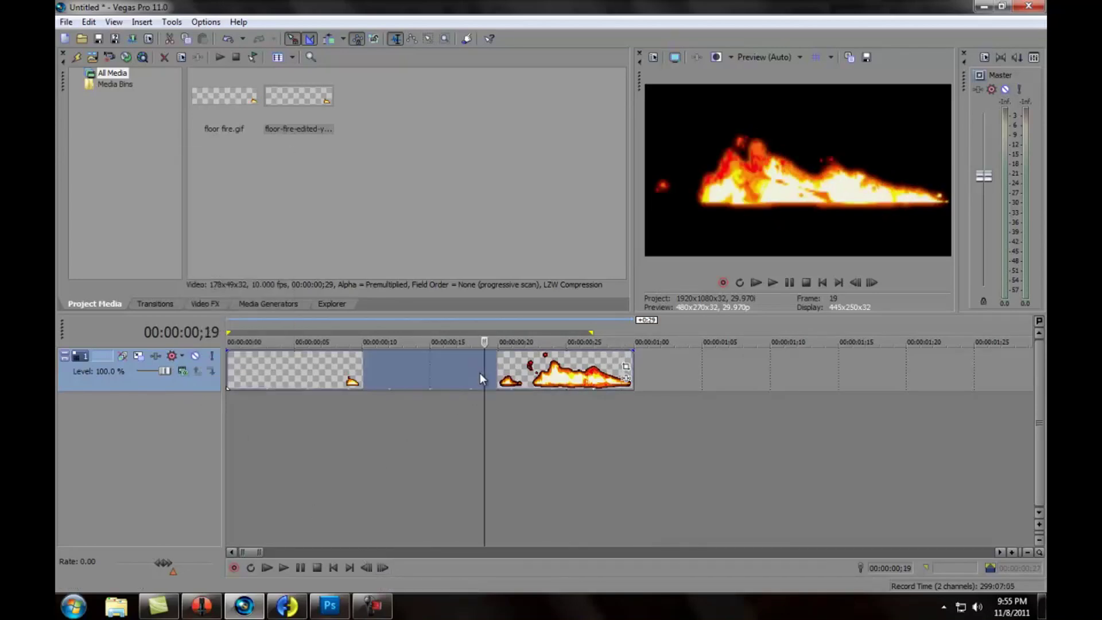
pyautogui.click(552, 374)
pyautogui.click(608, 374)
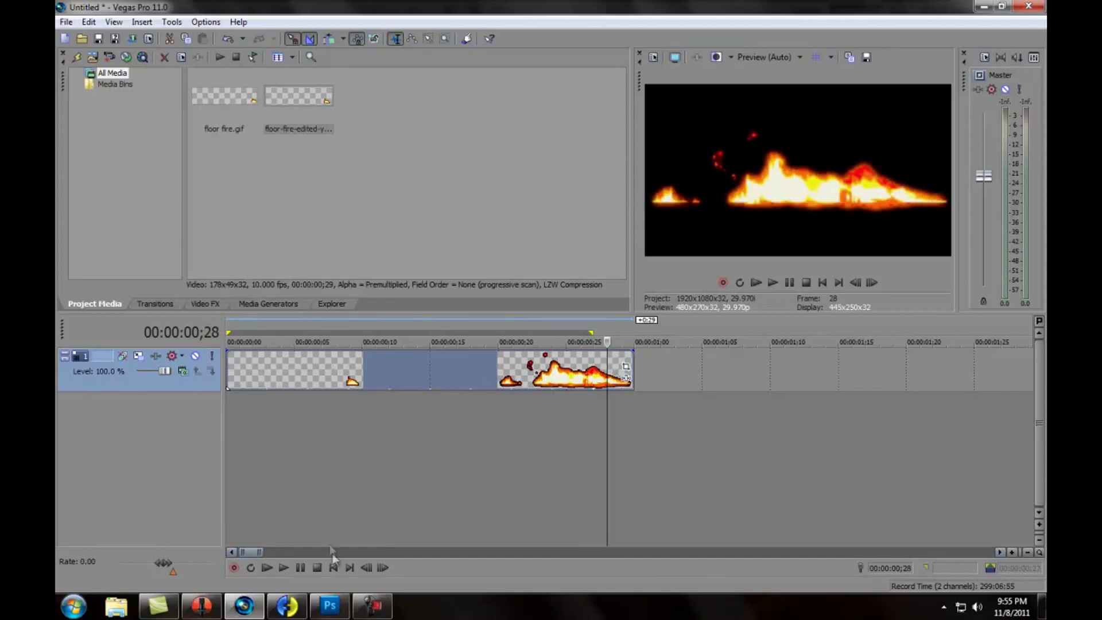
pyautogui.click(334, 568)
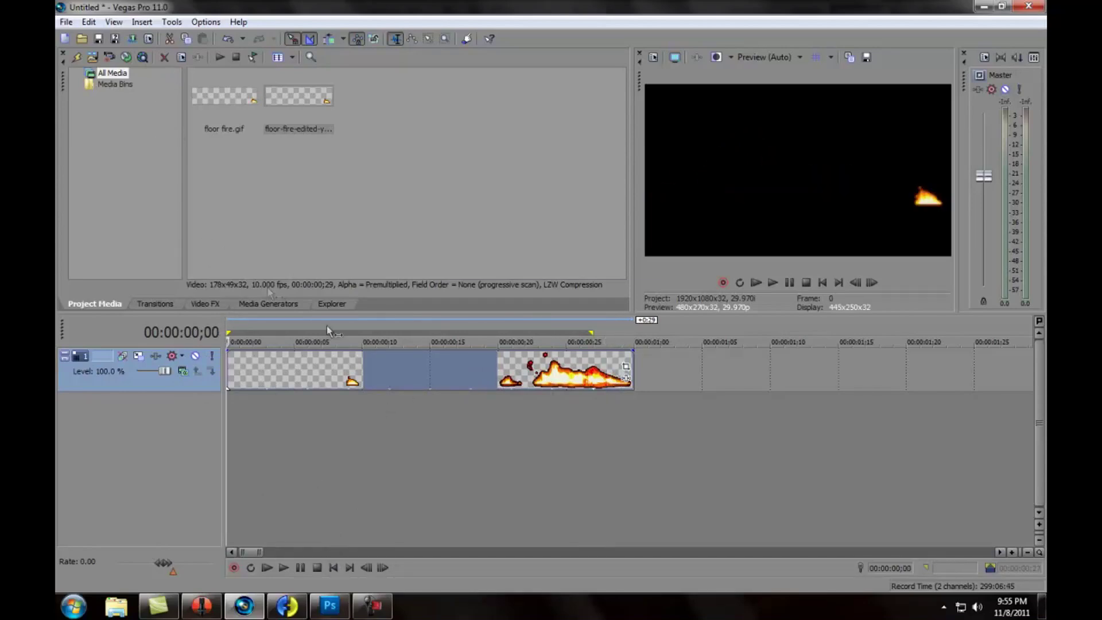
# Enable loop playback on the ruler and extend the loop region to the clip's end.
pyautogui.rightClick(280, 330)
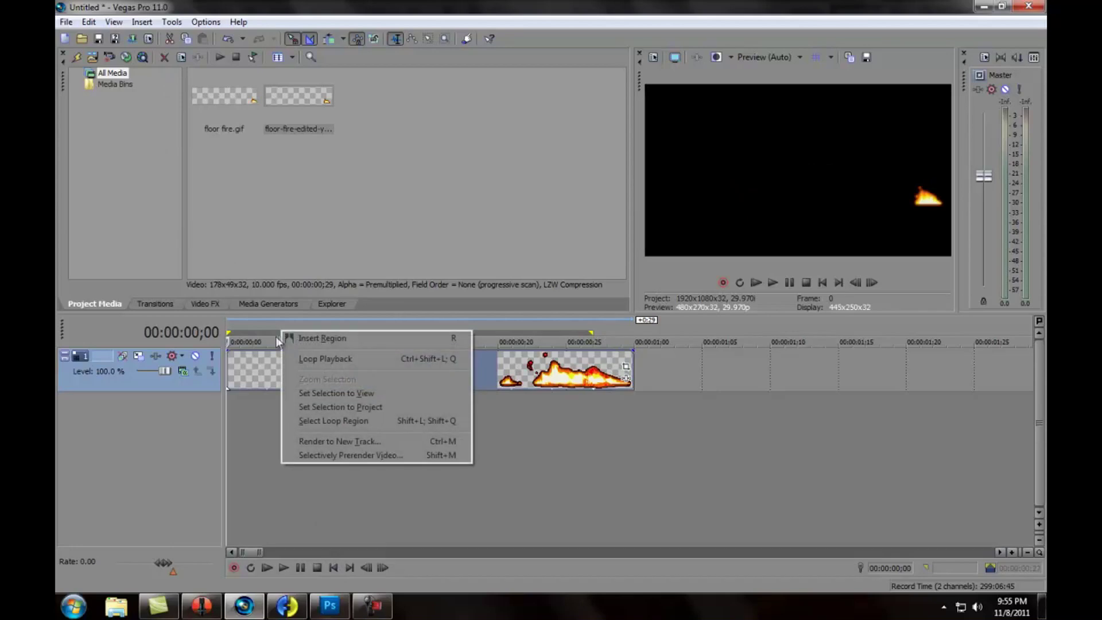
pyautogui.rightClick(274, 335)
pyautogui.rightClick(271, 333)
pyautogui.click(292, 362)
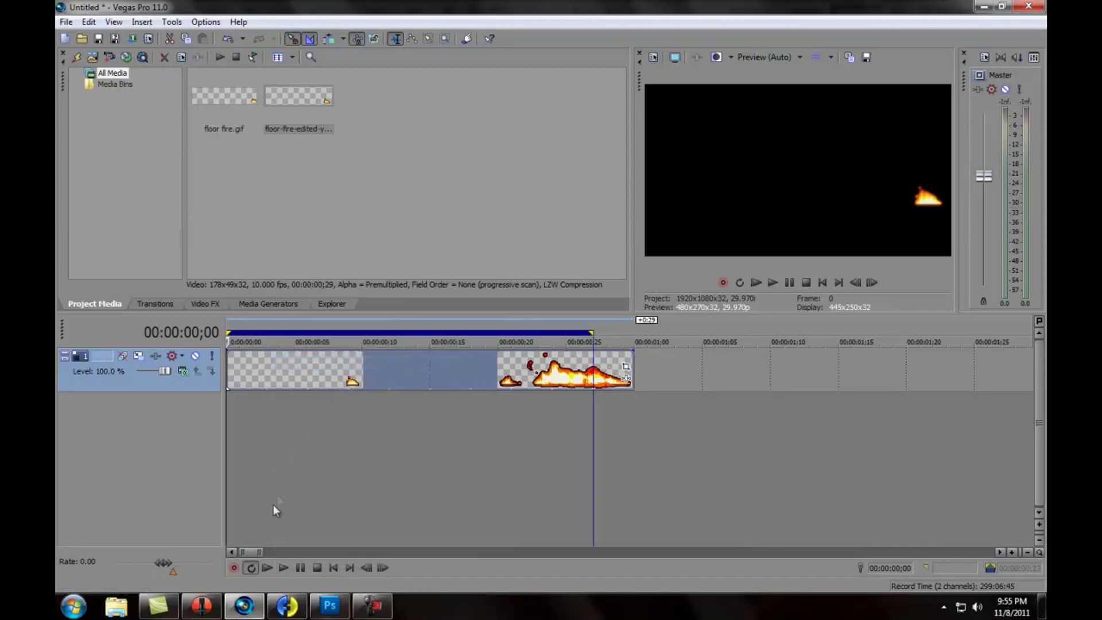
pyautogui.moveTo(591, 333); pyautogui.dragTo(629, 333)
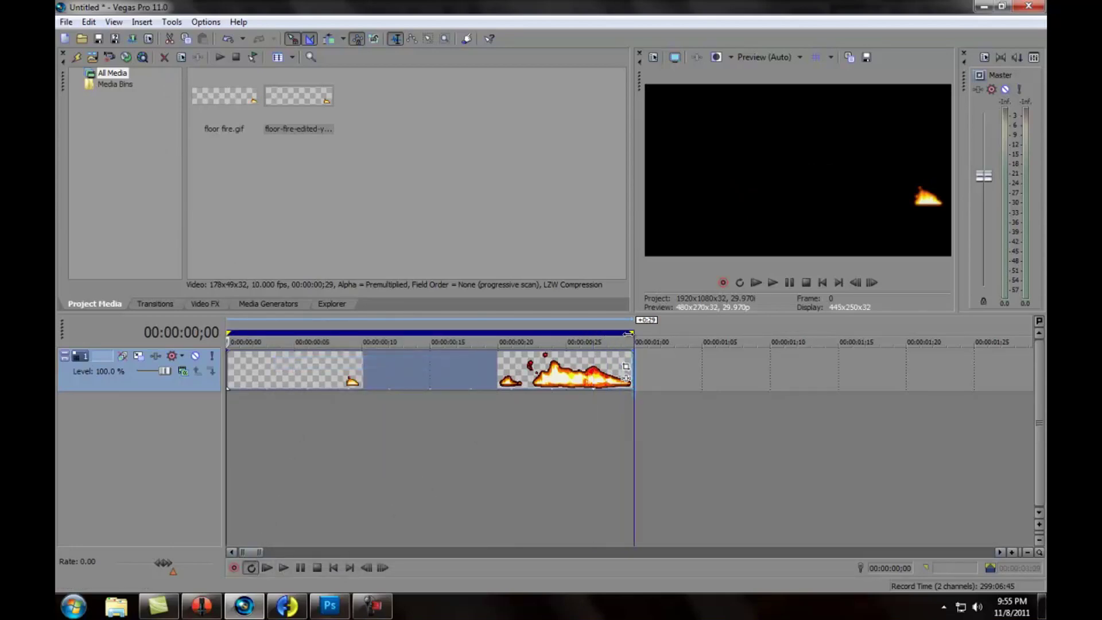
# Play the looped fire clip, stop it, and park the playhead at frame 21.
pyautogui.click(282, 568)
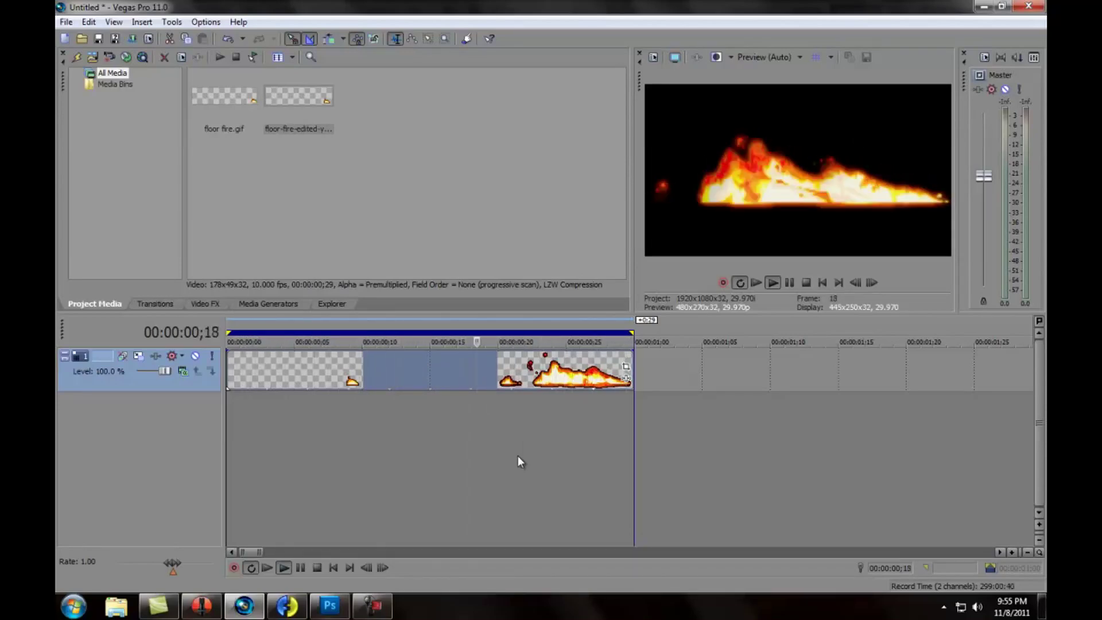
pyautogui.click(316, 567)
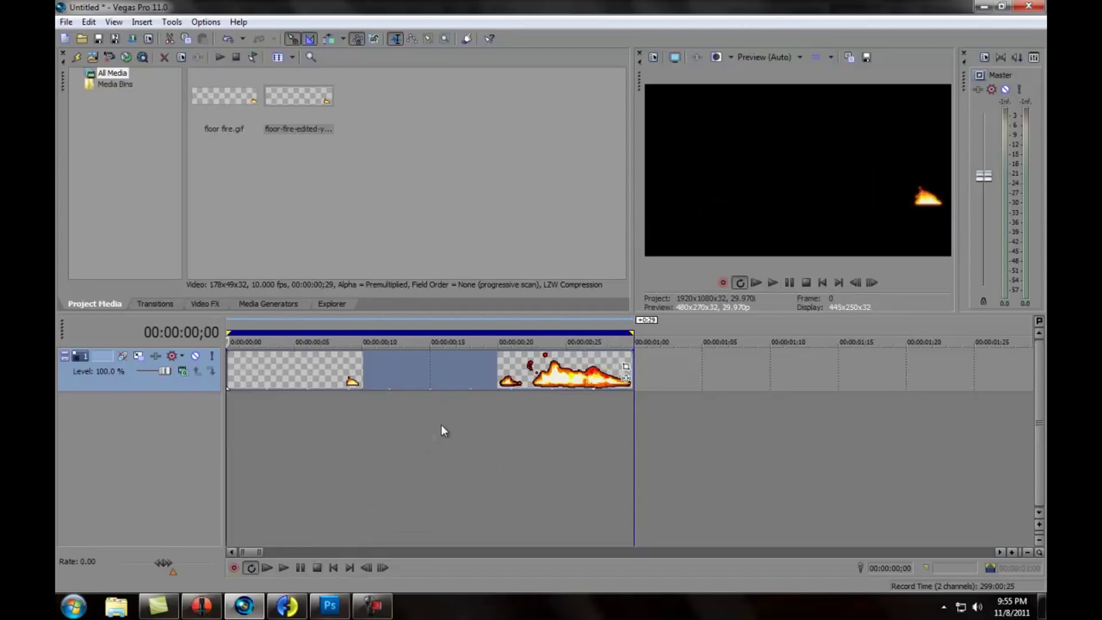
pyautogui.click(511, 381)
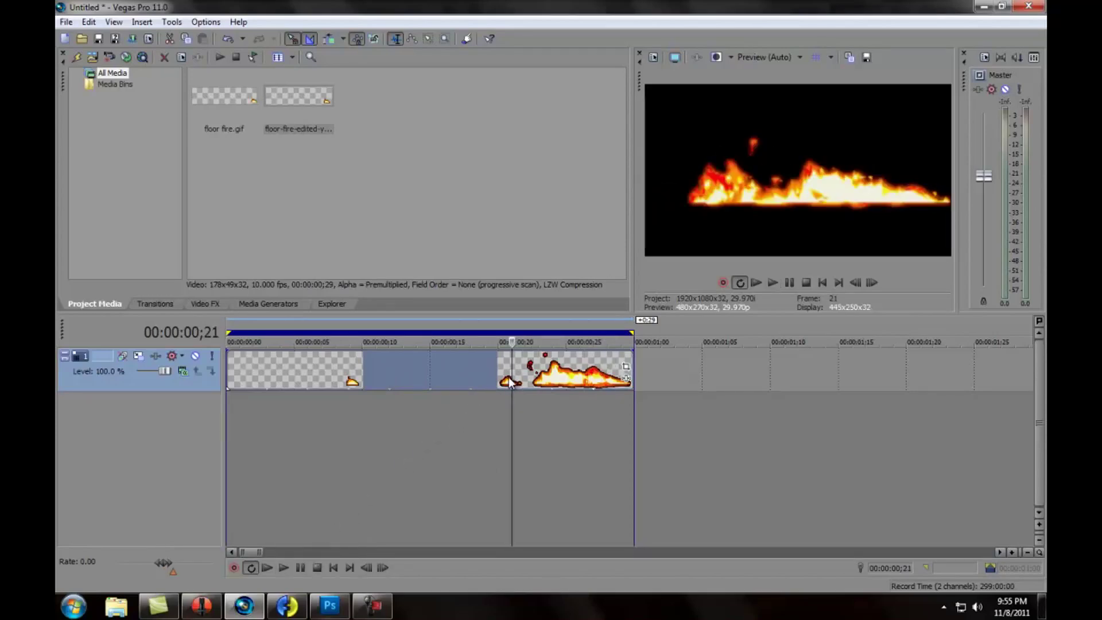